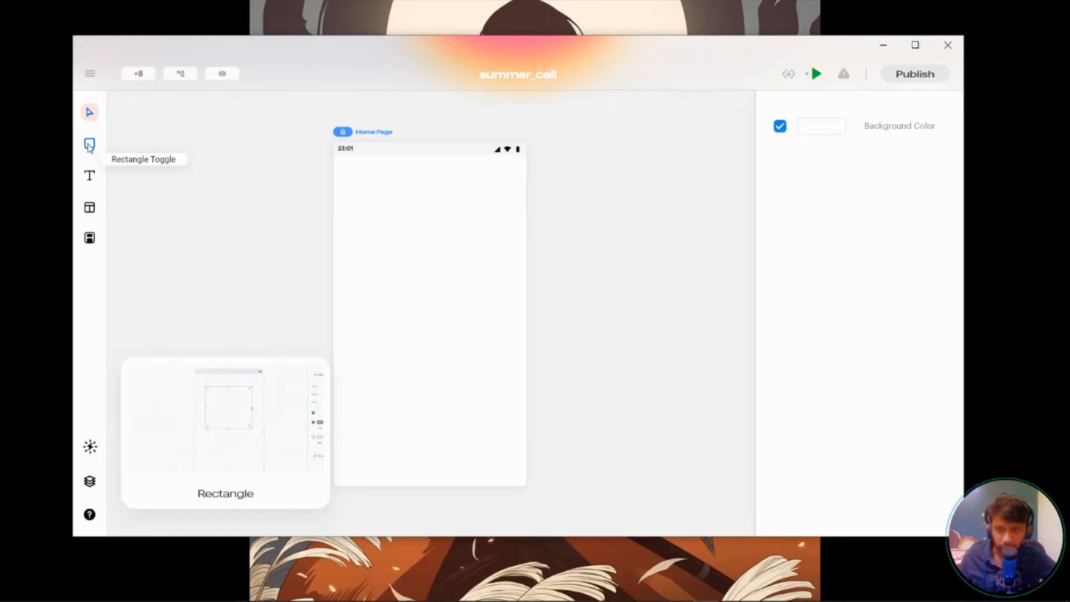
Step: Draw a rectangle about 365.5 wide and 489.2 high in the upper part of the Home Page screen
click(89, 145)
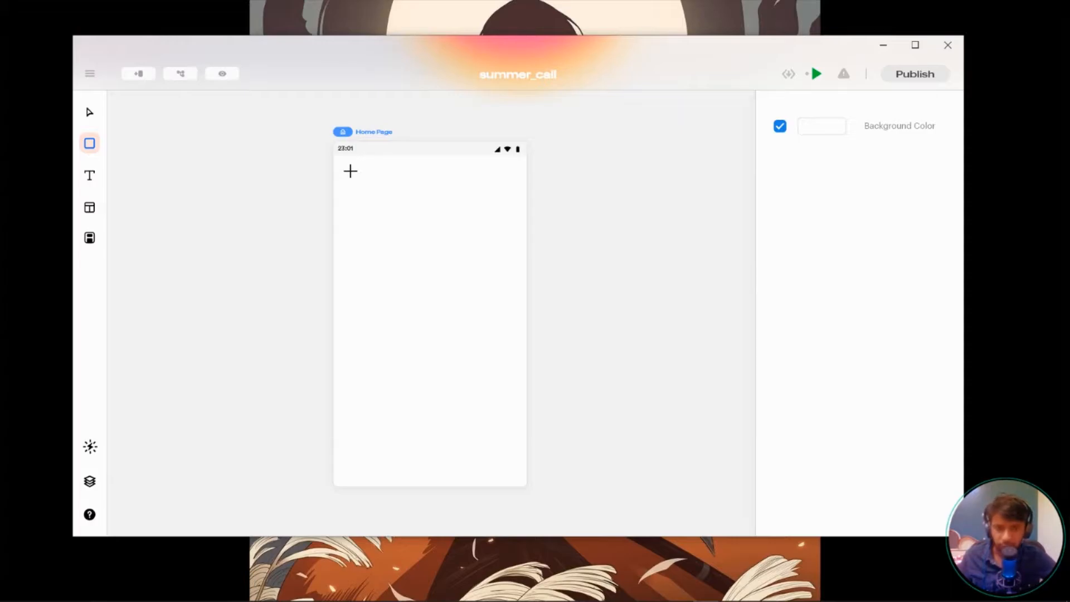
mouse_move(350, 171)
mouse_down()
mouse_move(507, 368)
mouse_move(364, 195)
mouse_move(389, 179)
mouse_move(390, 194)
mouse_move(373, 192)
mouse_move(521, 416)
mouse_move(411, 297)
mouse_move(530, 452)
mouse_move(398, 300)
mouse_up()
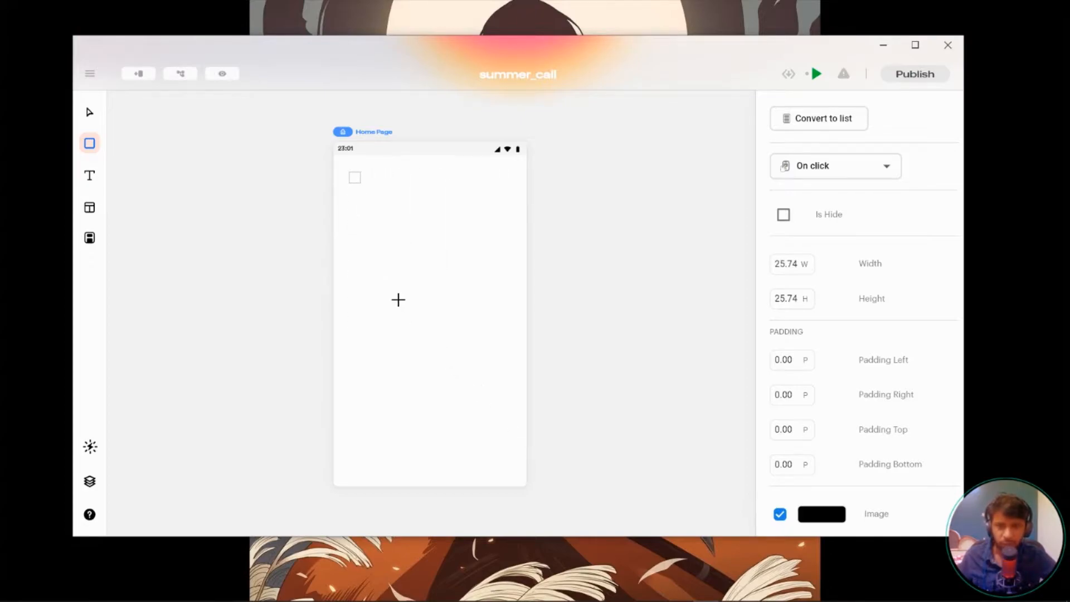
mouse_move(398, 300)
mouse_down()
mouse_move(461, 429)
mouse_move(512, 471)
mouse_move(512, 375)
mouse_move(511, 390)
mouse_up()
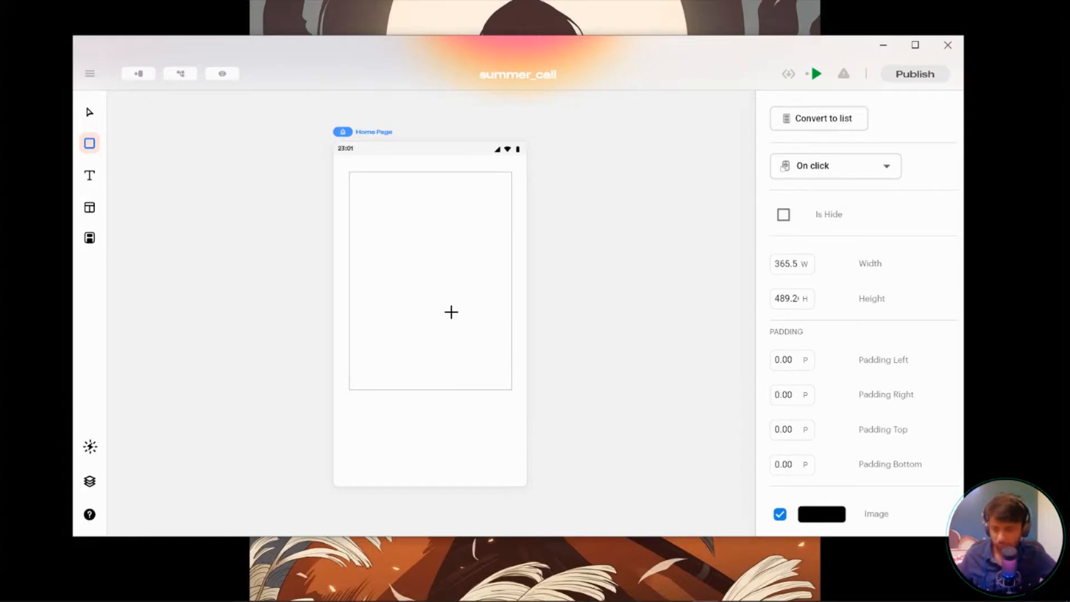
key(v)
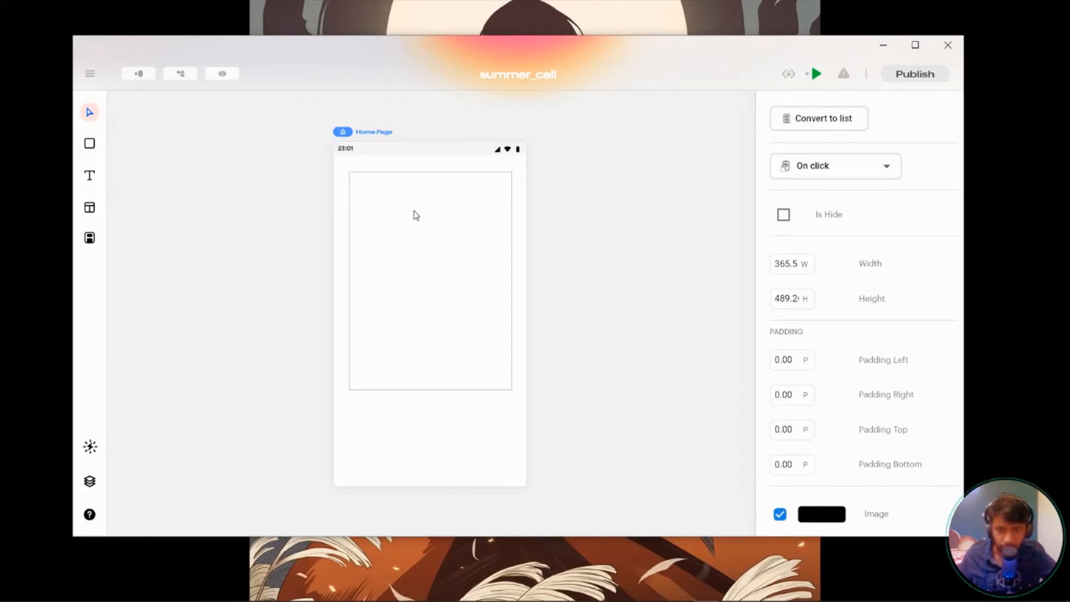
Step: Round the rectangle's corners to a radius of about 27.5 and move it to the lower part of the page
click(392, 200)
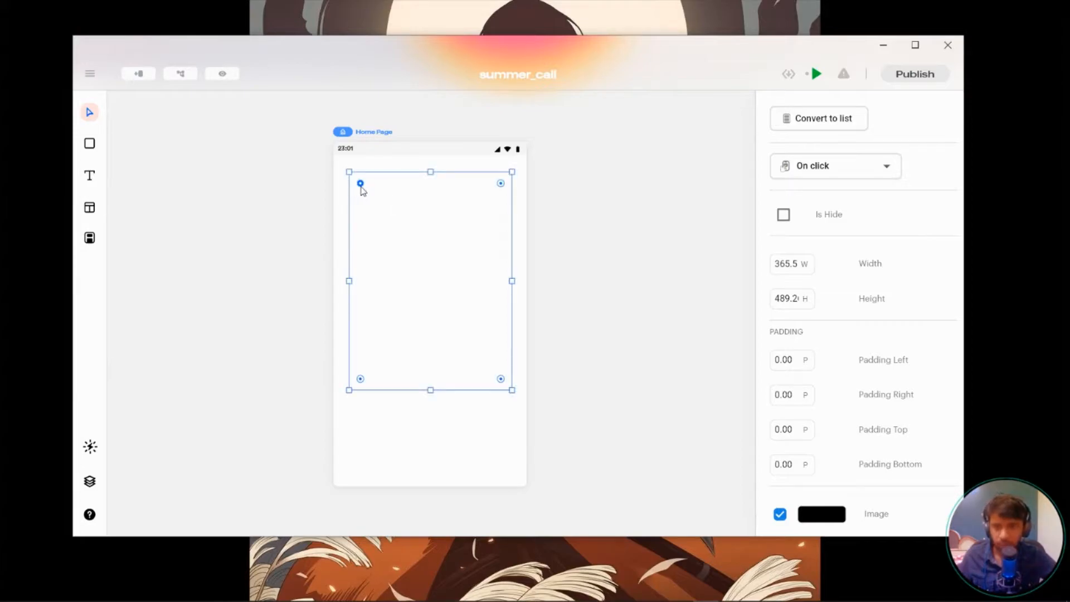
mouse_move(360, 184)
mouse_down()
mouse_move(391, 214)
mouse_move(364, 193)
mouse_up()
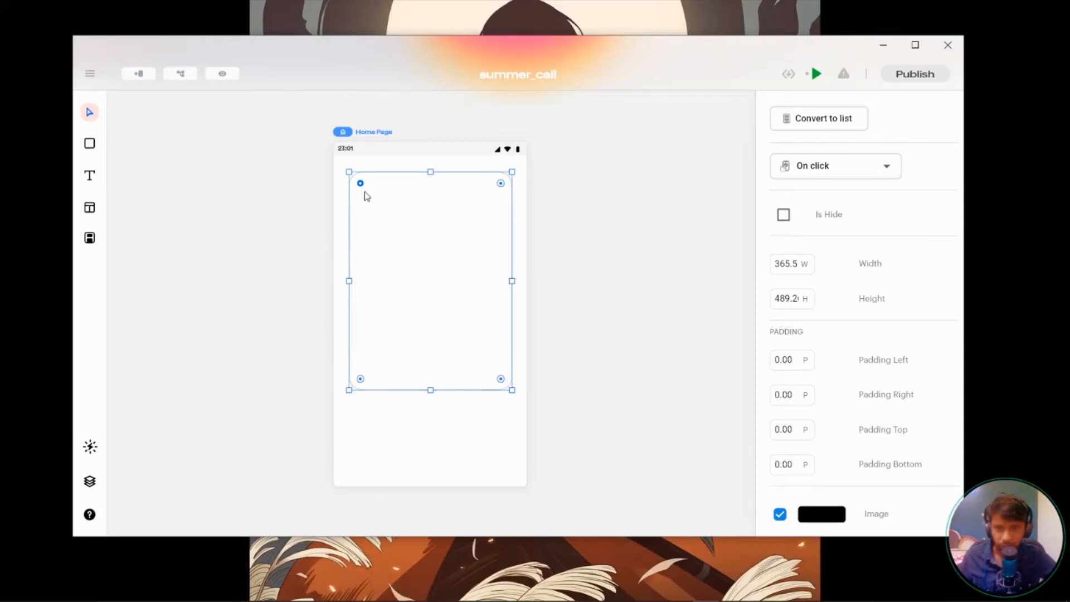
drag(422, 238, 422, 321)
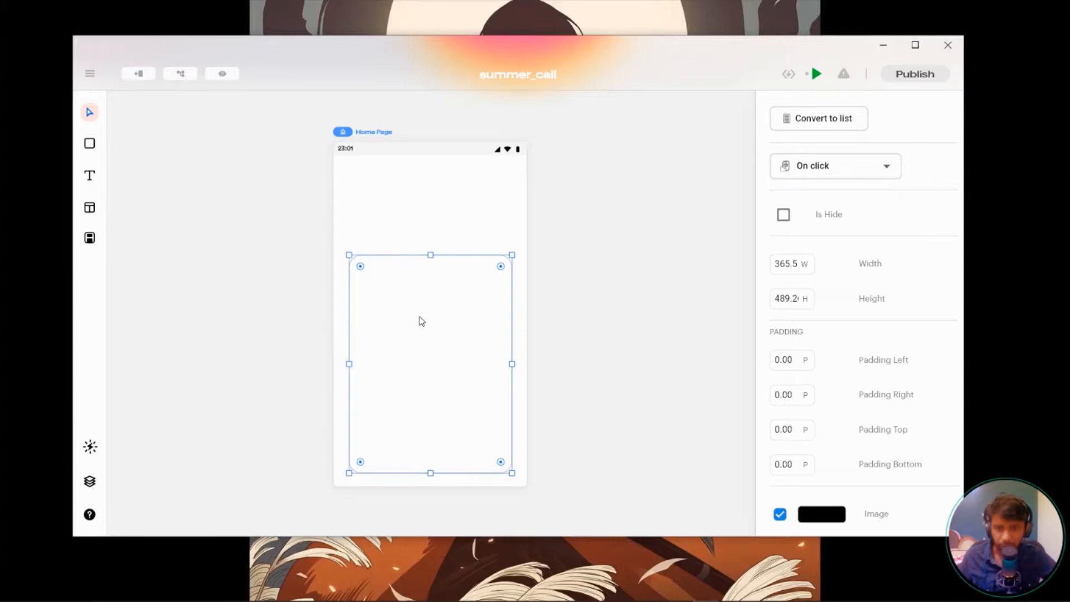
scroll(861, 346, down, 3)
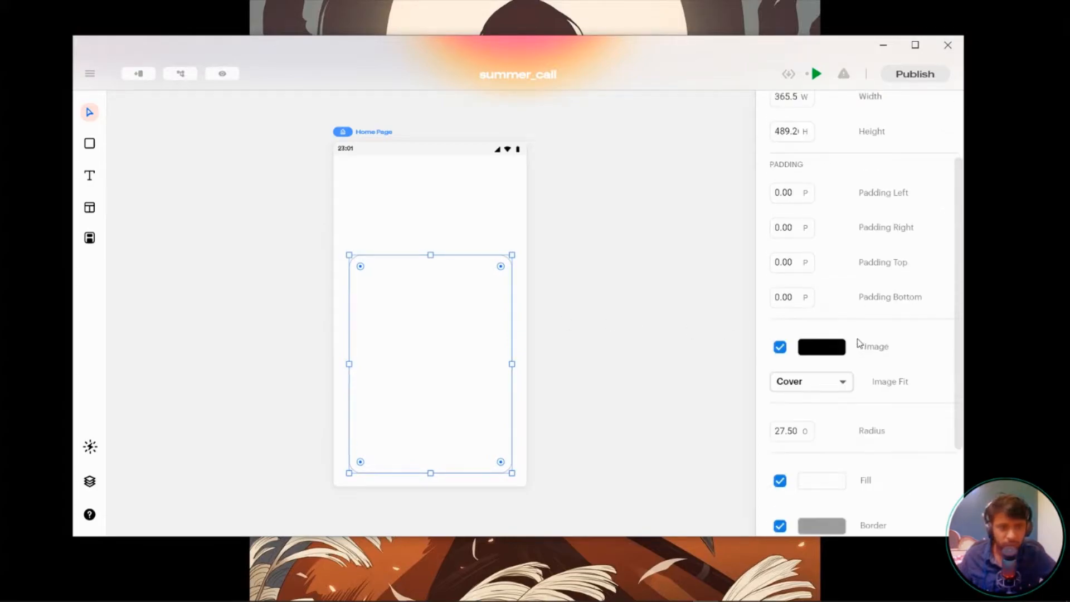
scroll(893, 286, up, 2)
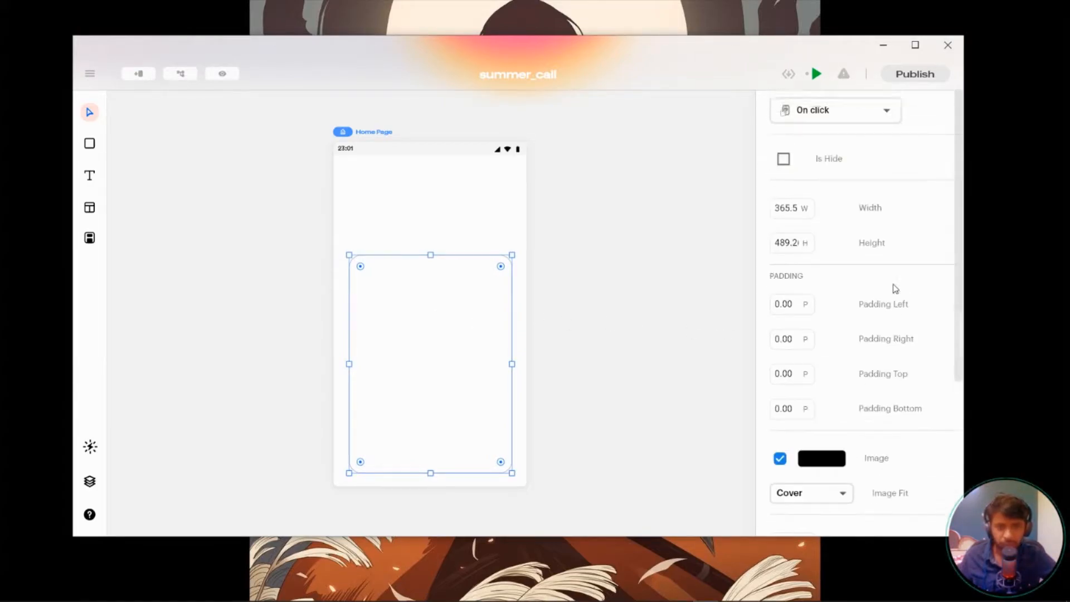
scroll(895, 288, up, 1)
mouse_move(441, 369)
mouse_down()
mouse_move(437, 349)
mouse_move(440, 370)
mouse_up()
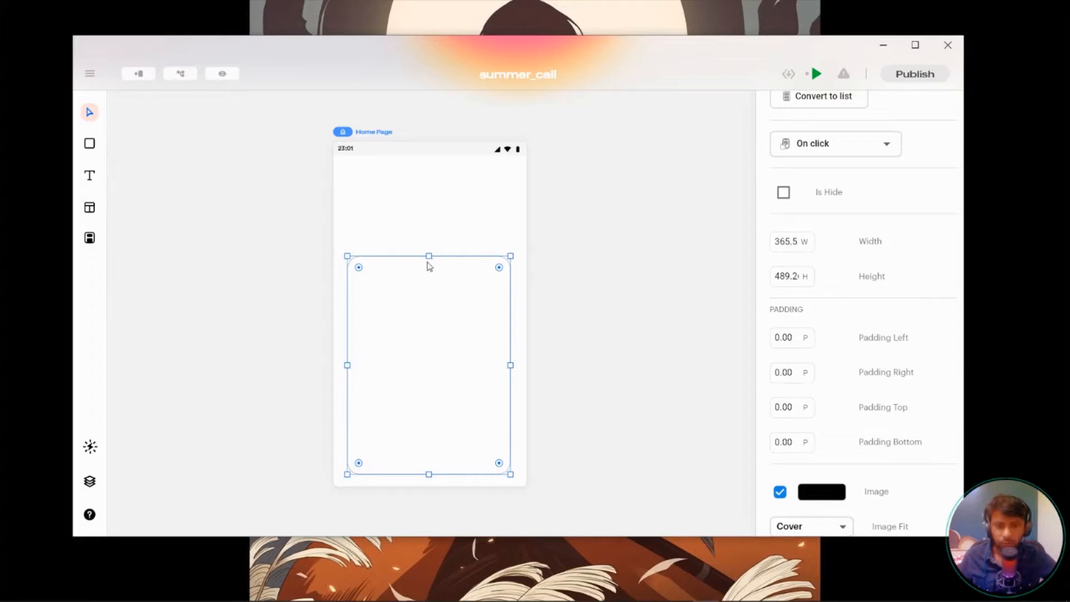
Step: Reselect the rectangle and examine its size, padding, image and radius properties
click(472, 201)
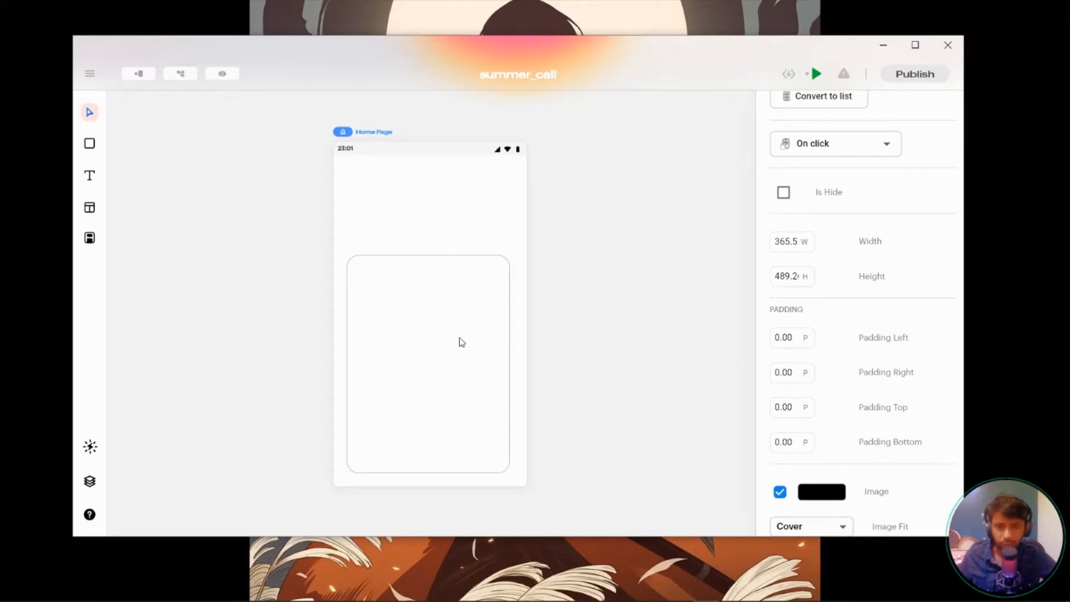
click(416, 311)
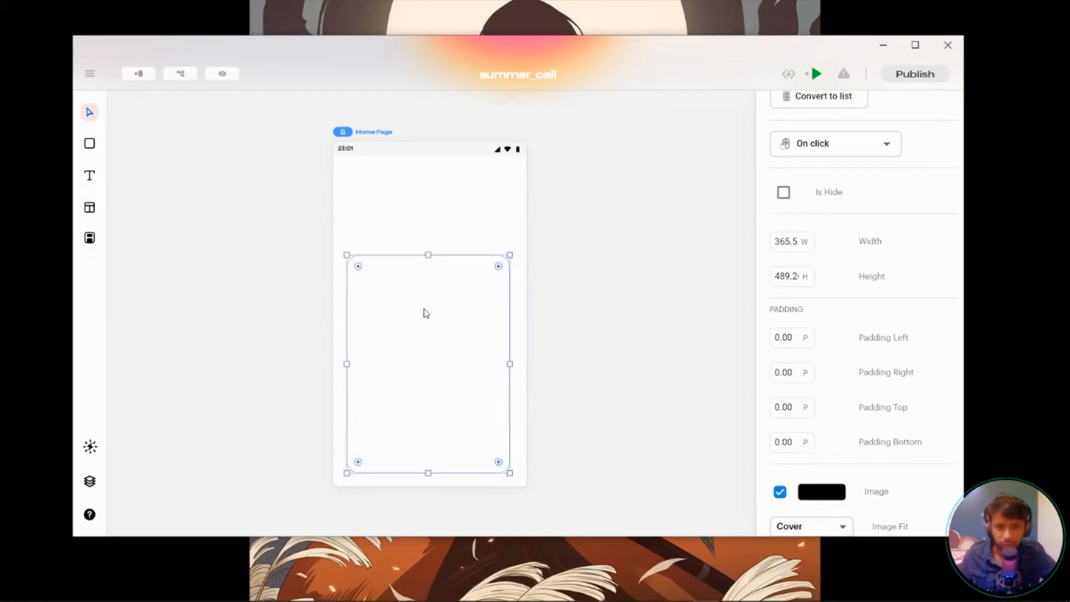
scroll(856, 280, down, 1)
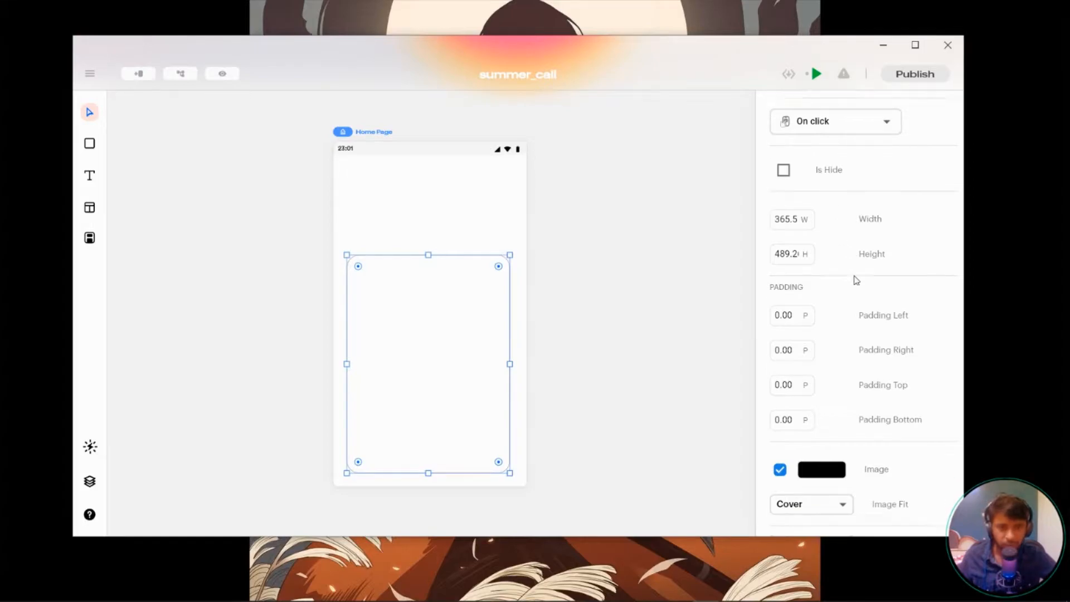
scroll(856, 280, up, 2)
scroll(856, 280, down, 2)
scroll(857, 279, down, 1)
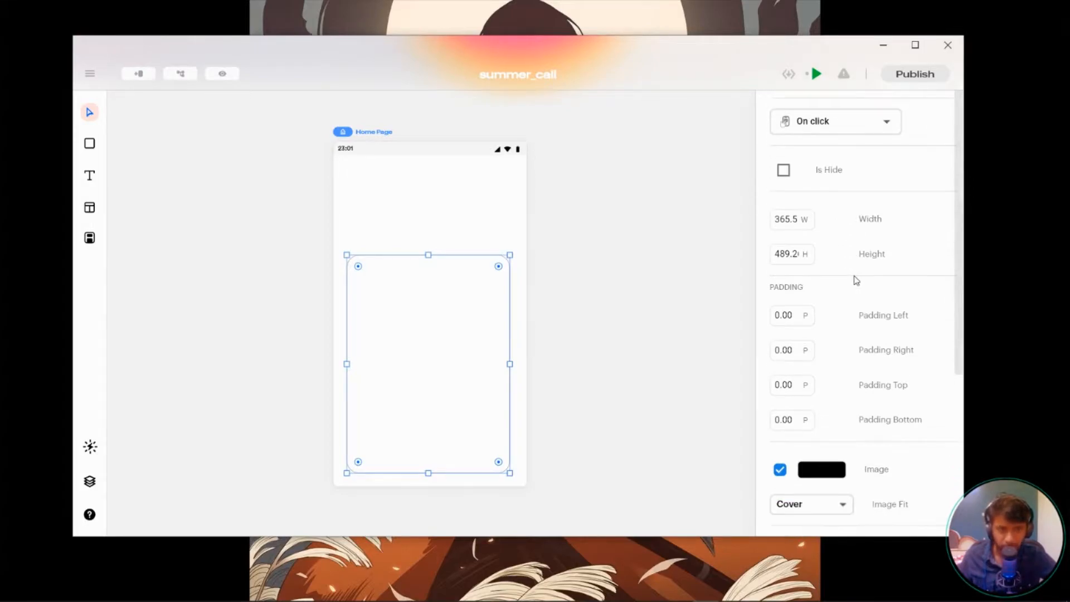
scroll(855, 276, down, 2)
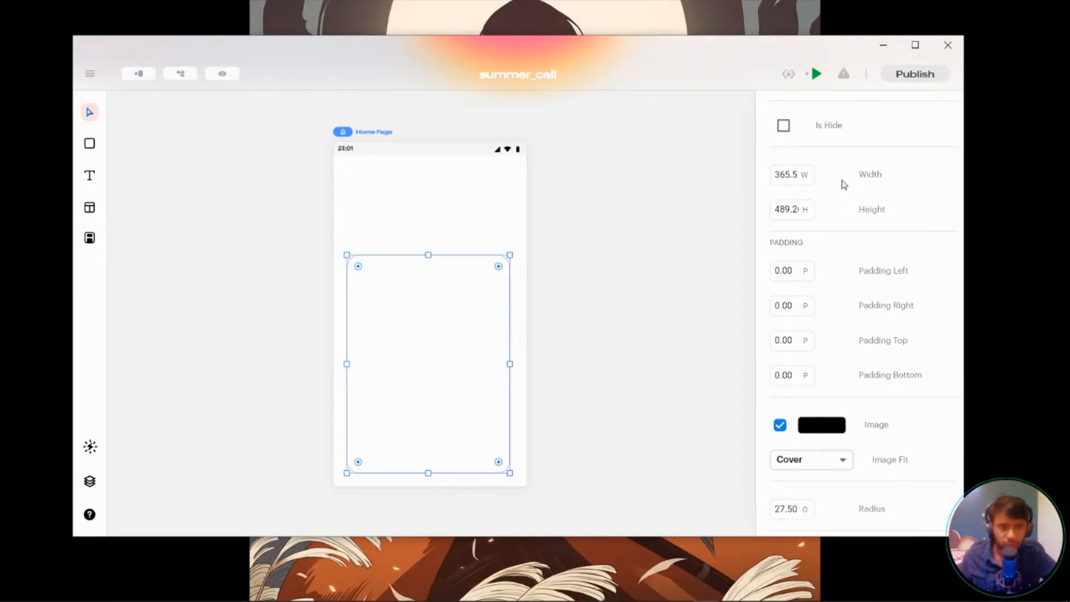
Step: Set the rectangle's width to 366.5 and its height to about 493.2, with all paddings at 0
scroll(789, 176, up, 1)
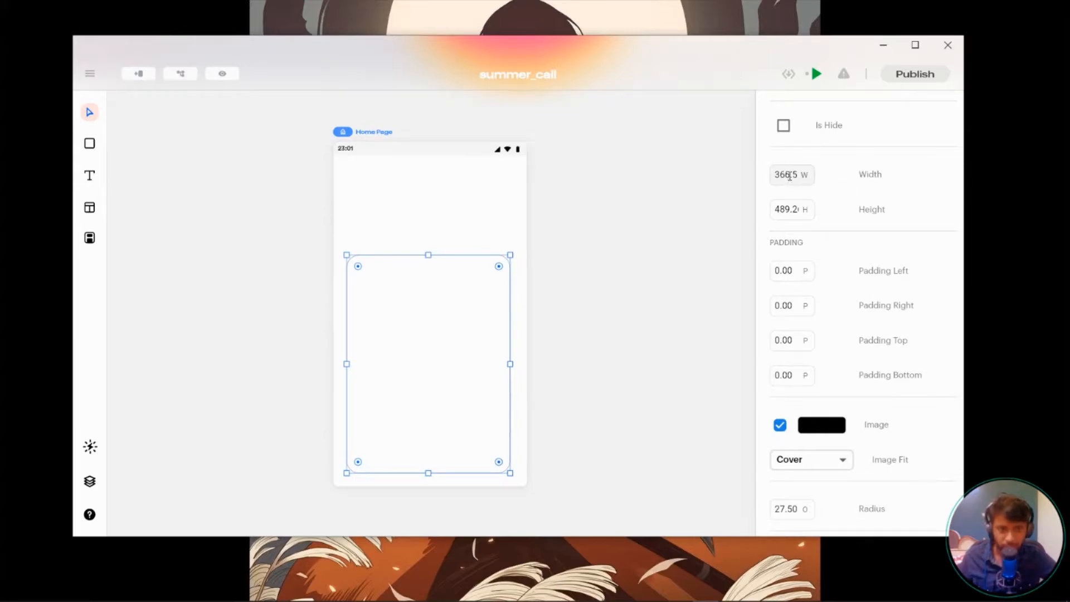
scroll(789, 176, down, 4)
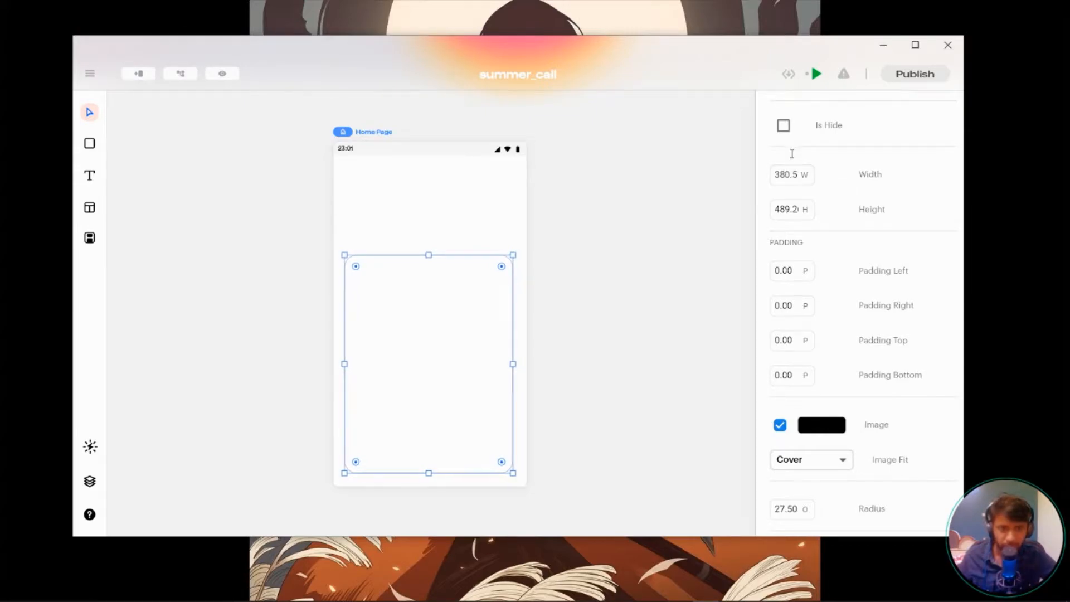
scroll(790, 170, up, 20)
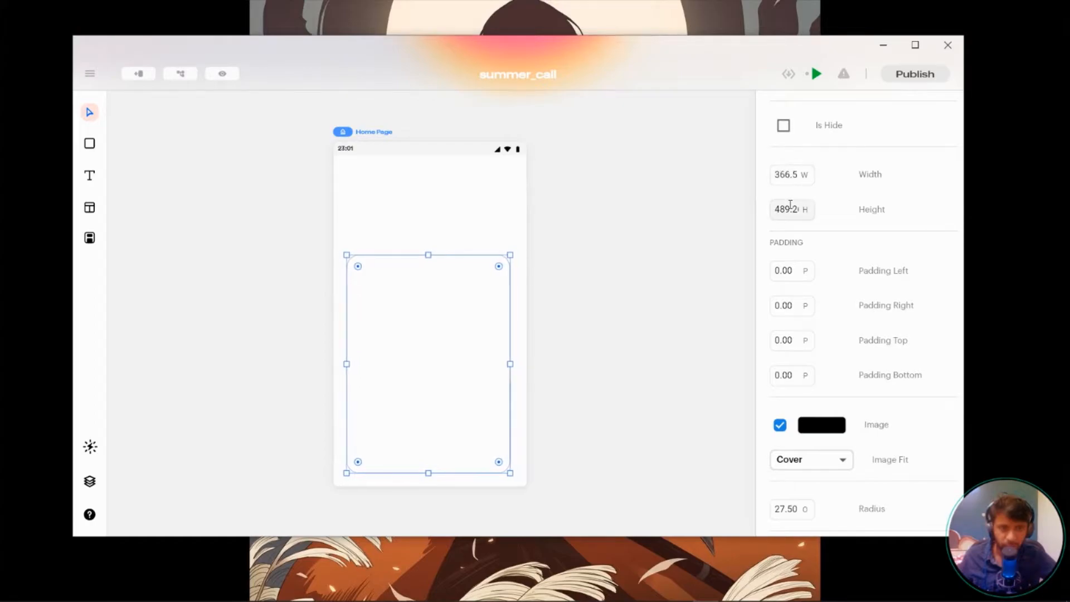
scroll(789, 168, up, 11)
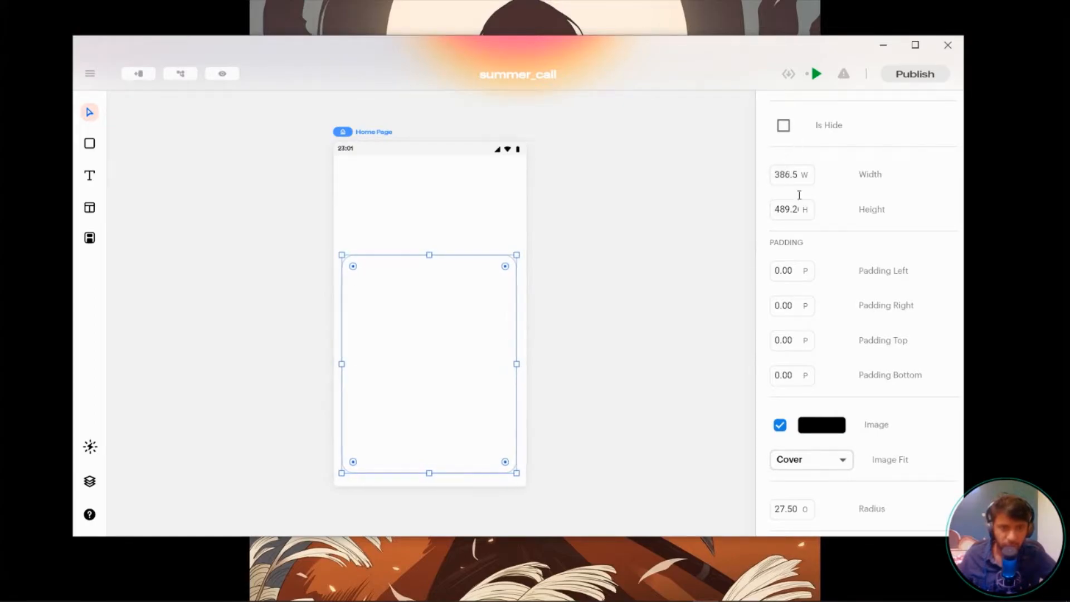
scroll(793, 177, down, 20)
scroll(793, 174, up, 16)
scroll(795, 181, down, 6)
scroll(808, 177, up, 1)
drag(781, 215, 801, 418)
drag(785, 375, 781, 456)
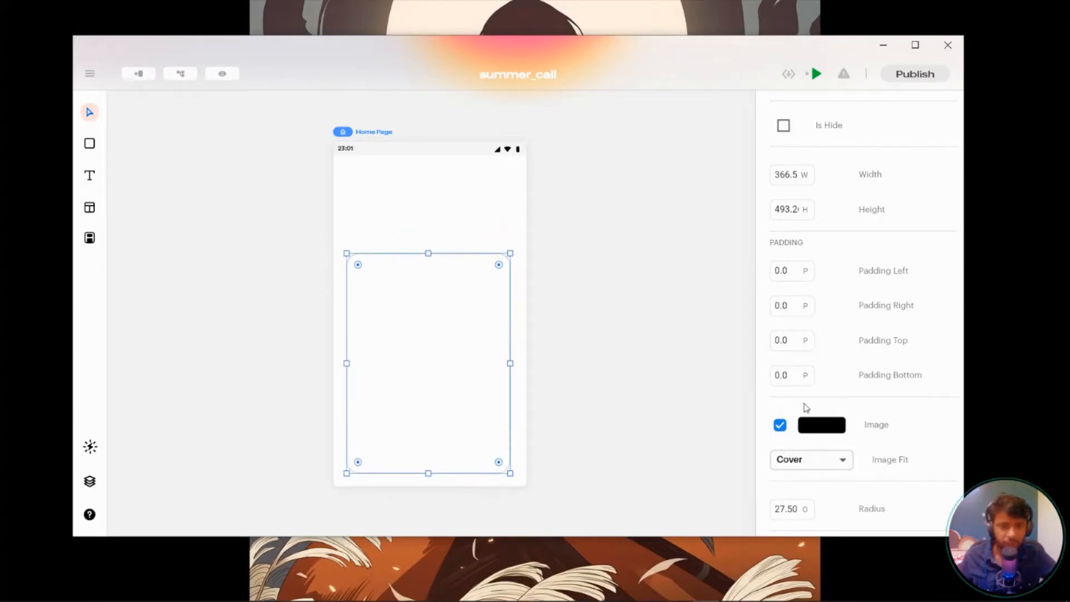
Step: Increase the rectangle's corner radius to 47.5
scroll(854, 370, down, 1)
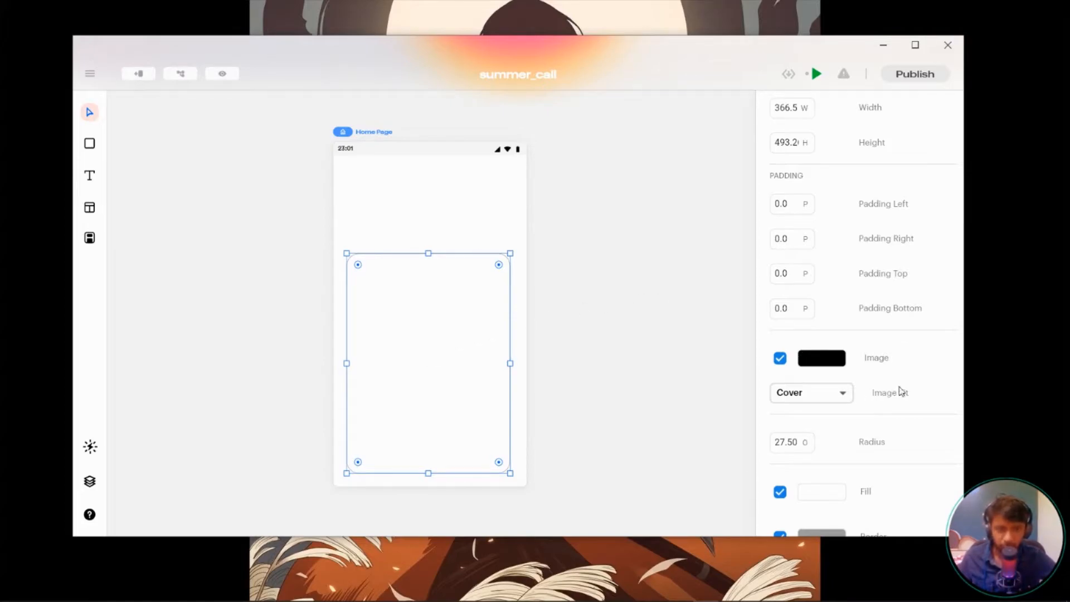
scroll(901, 391, down, 3)
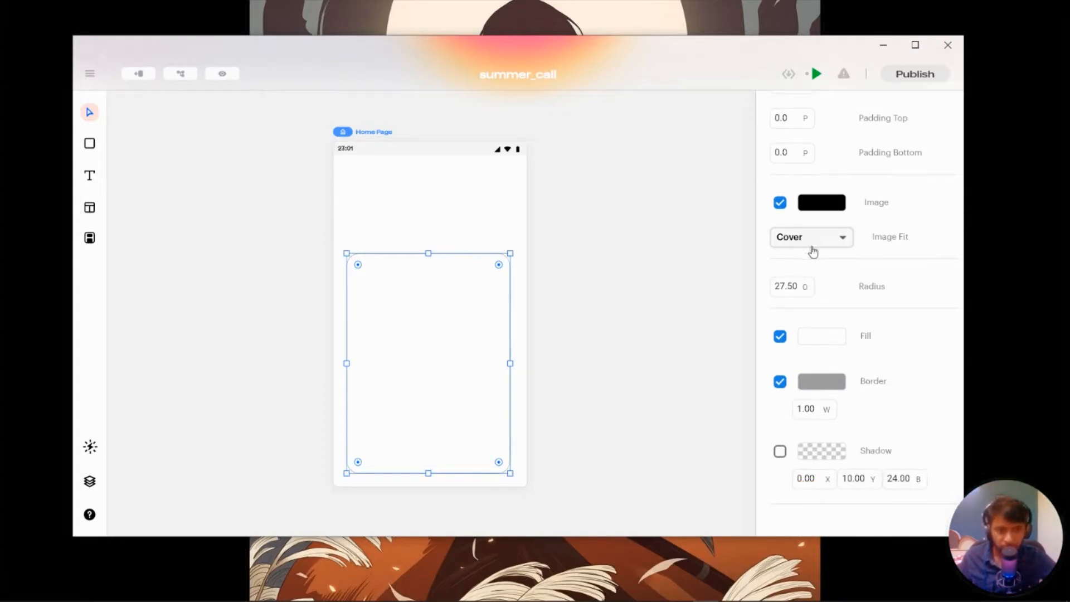
mouse_move(778, 286)
mouse_down()
mouse_move(801, 138)
mouse_move(795, 334)
mouse_move(798, 114)
mouse_move(797, 345)
mouse_move(788, 270)
mouse_move(789, 301)
mouse_up()
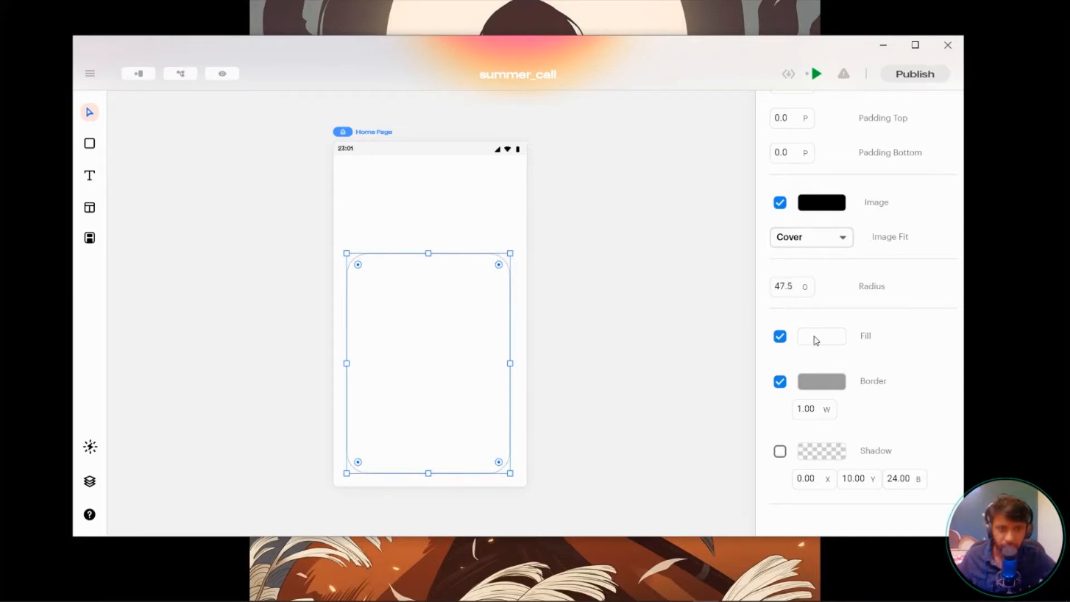
Step: Try a light purple fill (#DAC5FF) on the rectangle and a lightened blue (#8EB6FF) sampled from the Home Page badge
click(815, 334)
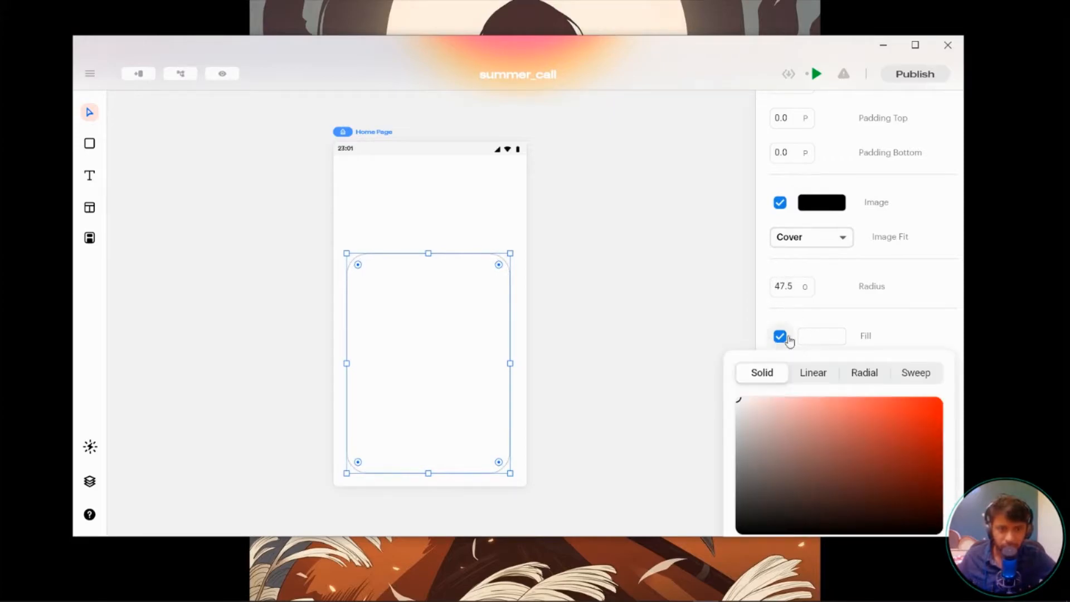
click(827, 337)
scroll(847, 323, up, 2)
scroll(859, 316, up, 1)
click(834, 438)
mouse_move(833, 244)
mouse_down()
mouse_move(774, 201)
mouse_move(867, 287)
mouse_move(793, 214)
mouse_up()
drag(868, 301, 783, 180)
drag(797, 340, 935, 358)
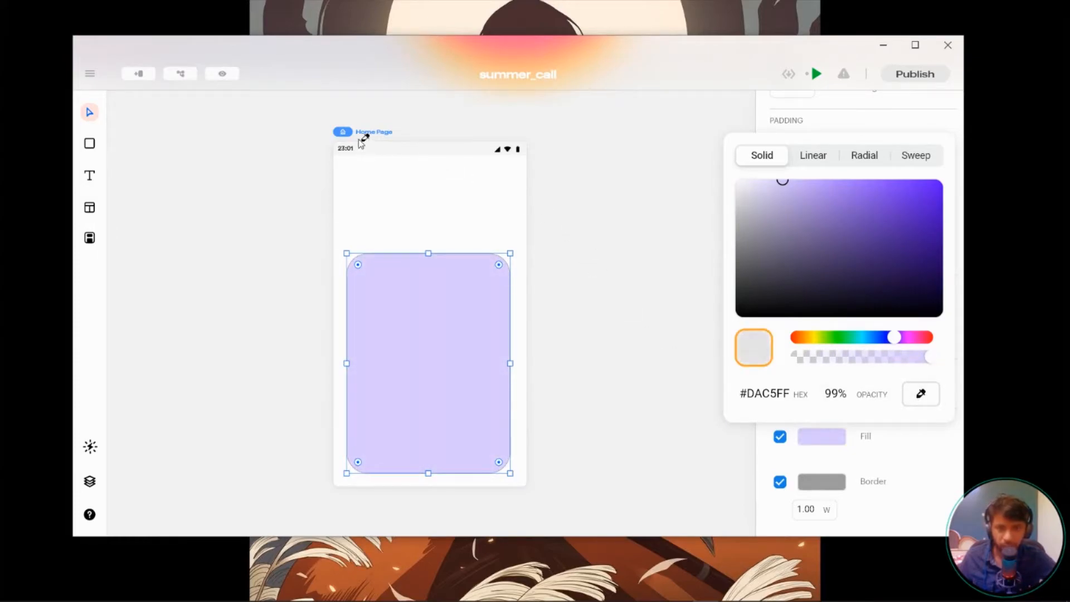
click(349, 133)
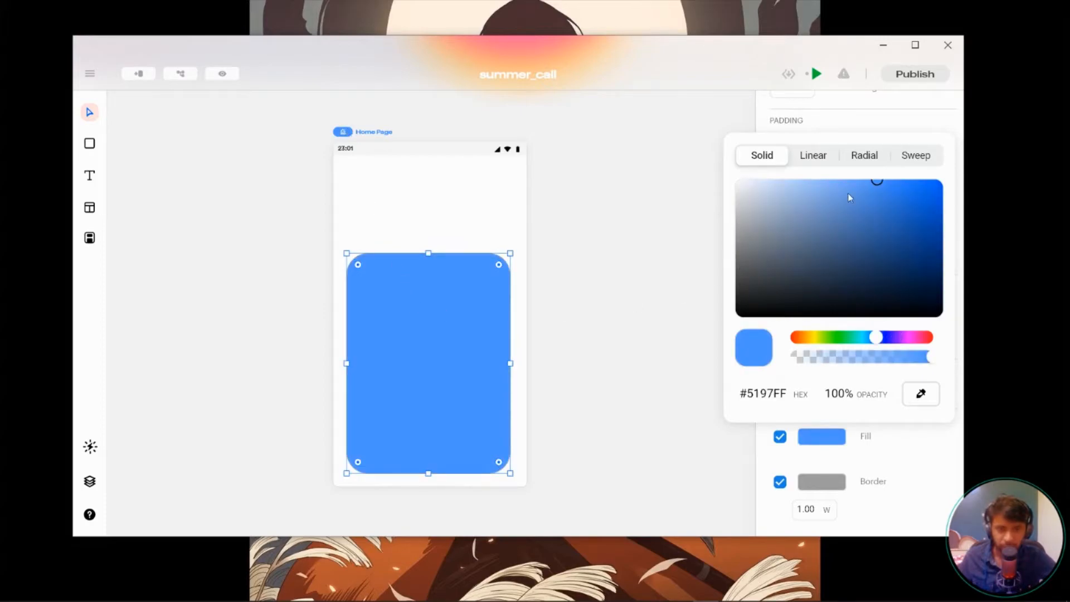
drag(872, 204, 829, 170)
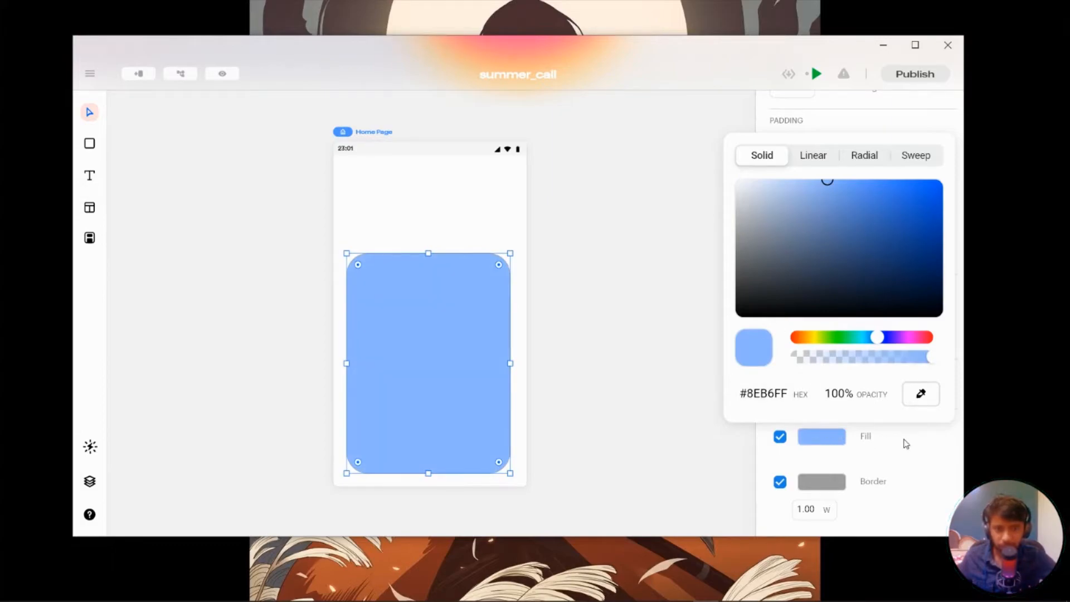
Step: Set the rectangle's solid fill to dark grey #1E1E1E at 100% opacity
drag(830, 253, 667, 302)
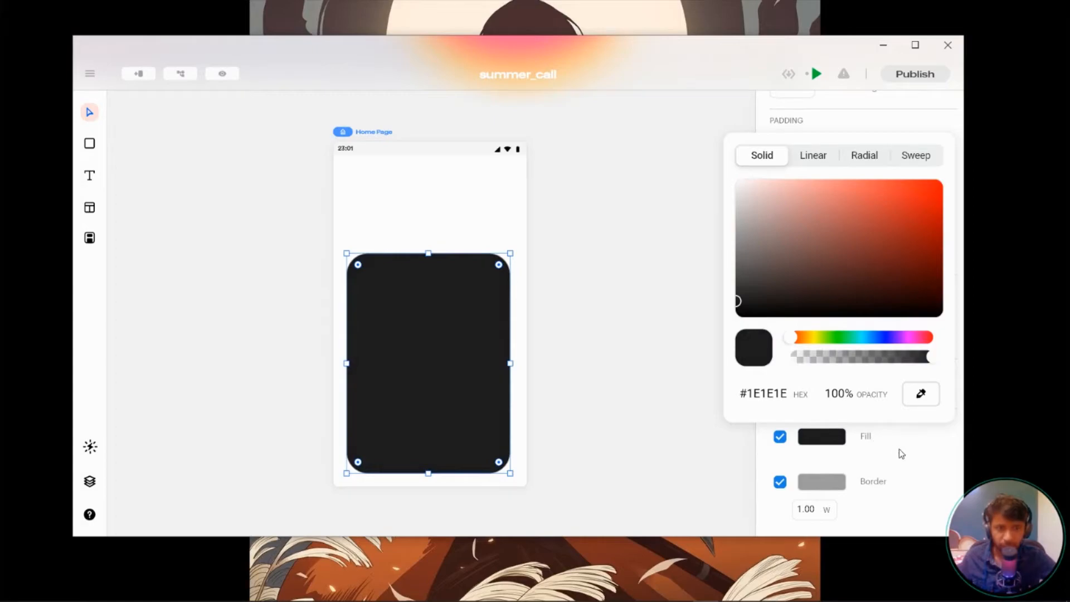
click(873, 462)
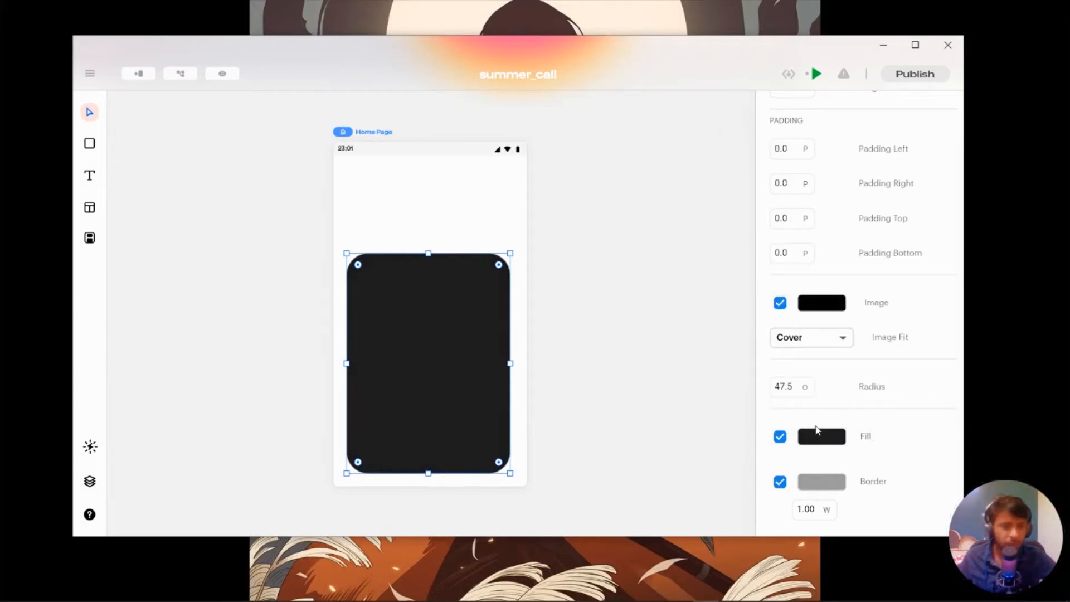
Step: Give the rectangle a #FF8181 border at 100% opacity with a width of 10
scroll(814, 426, down, 2)
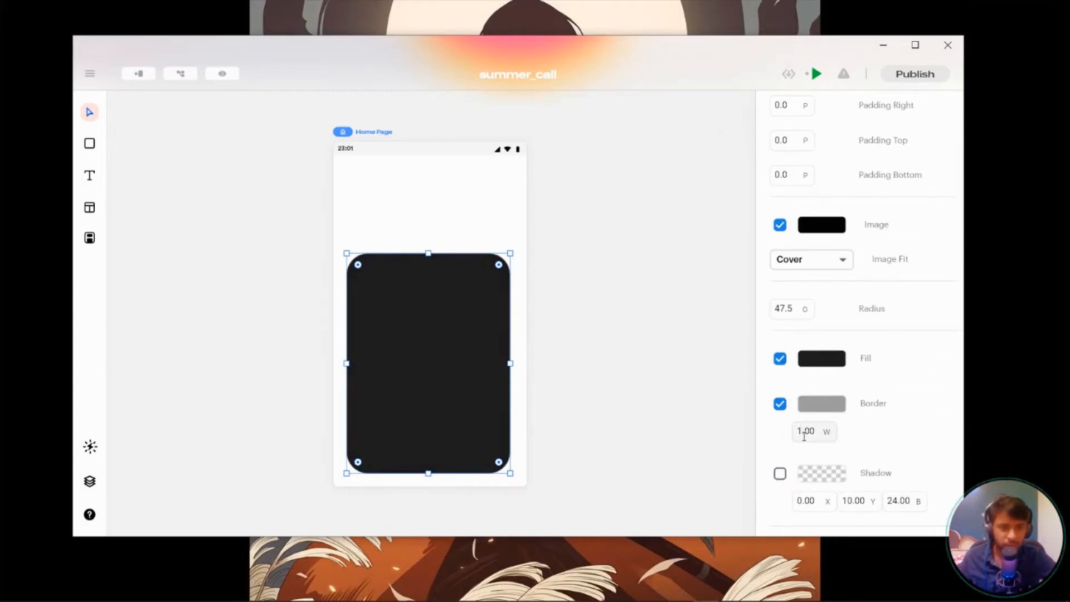
mouse_move(807, 429)
mouse_down()
mouse_move(822, 352)
mouse_move(819, 427)
mouse_up()
click(823, 413)
drag(832, 284, 839, 136)
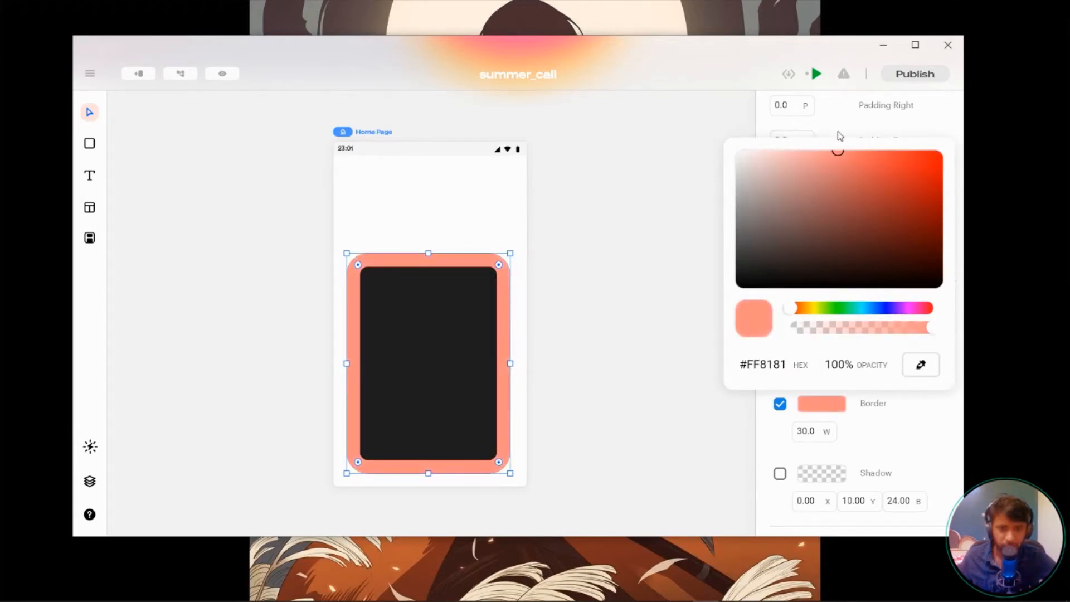
click(914, 448)
drag(804, 446, 808, 454)
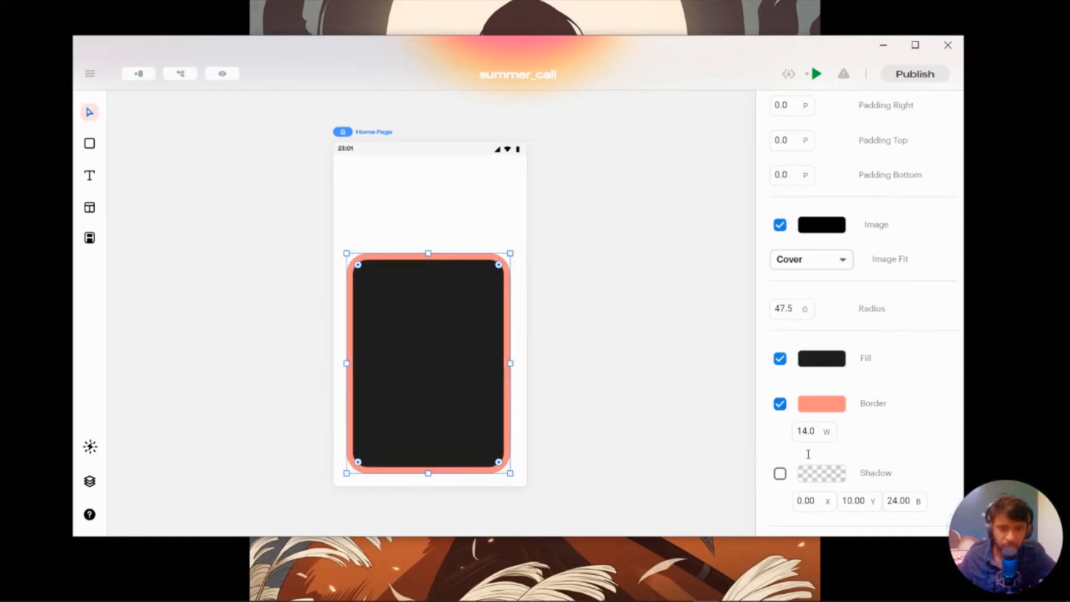
Step: Enable the rectangle's shadow in #FF1000 at 100% opacity and move the rectangle up towards the middle of the page
scroll(891, 462, down, 1)
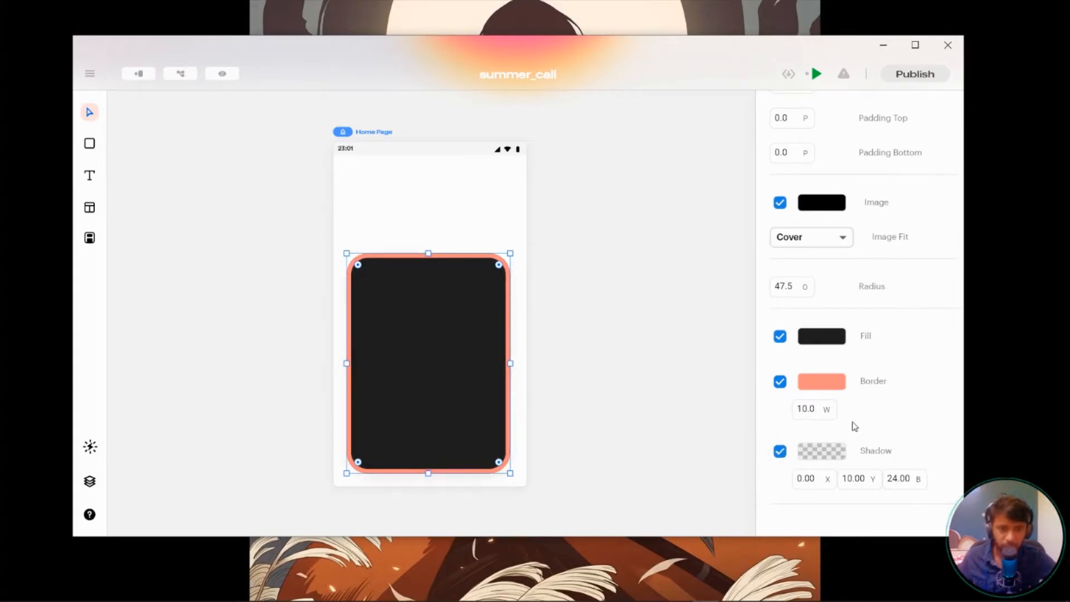
drag(439, 412, 442, 346)
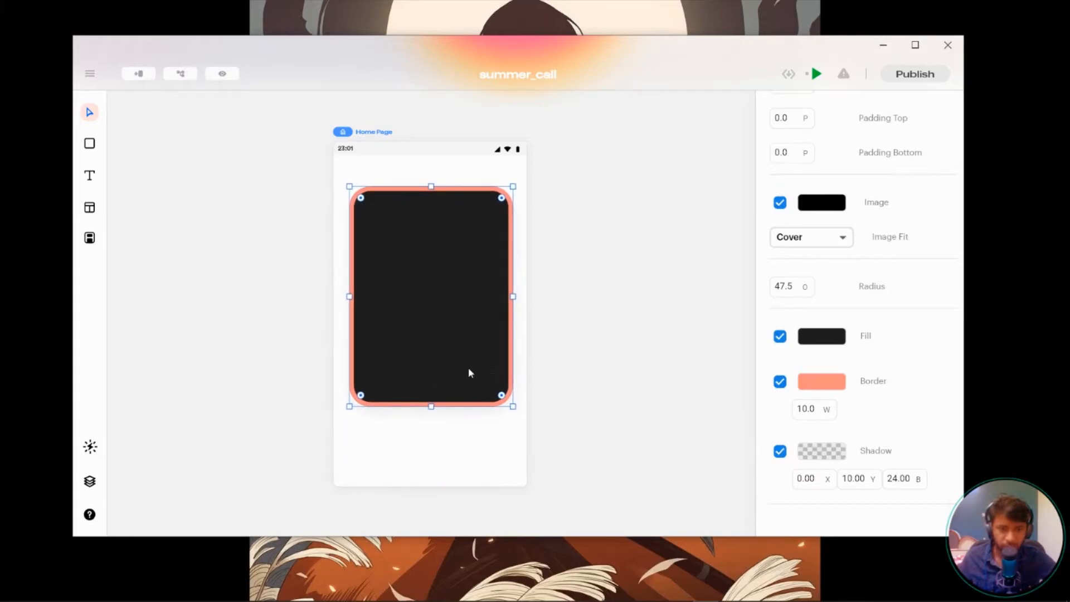
click(834, 453)
mouse_move(878, 220)
mouse_down()
mouse_move(840, 208)
mouse_move(941, 199)
mouse_up()
drag(796, 382, 941, 373)
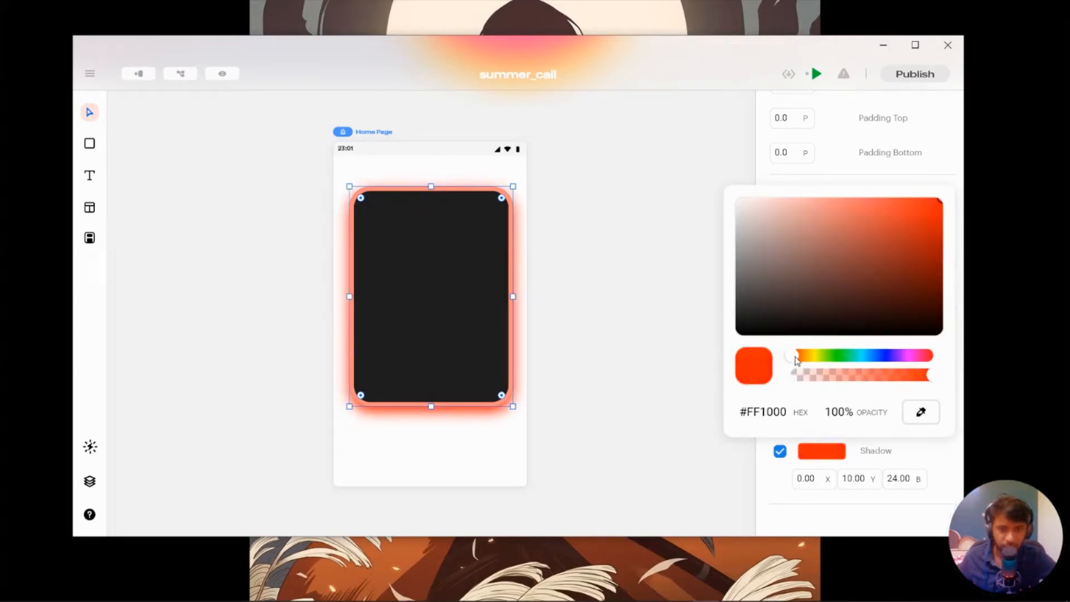
Step: Change the rectangle's shadow to blue with an X offset of 5, a Y offset of 44 and a blur of 71
drag(796, 360, 889, 360)
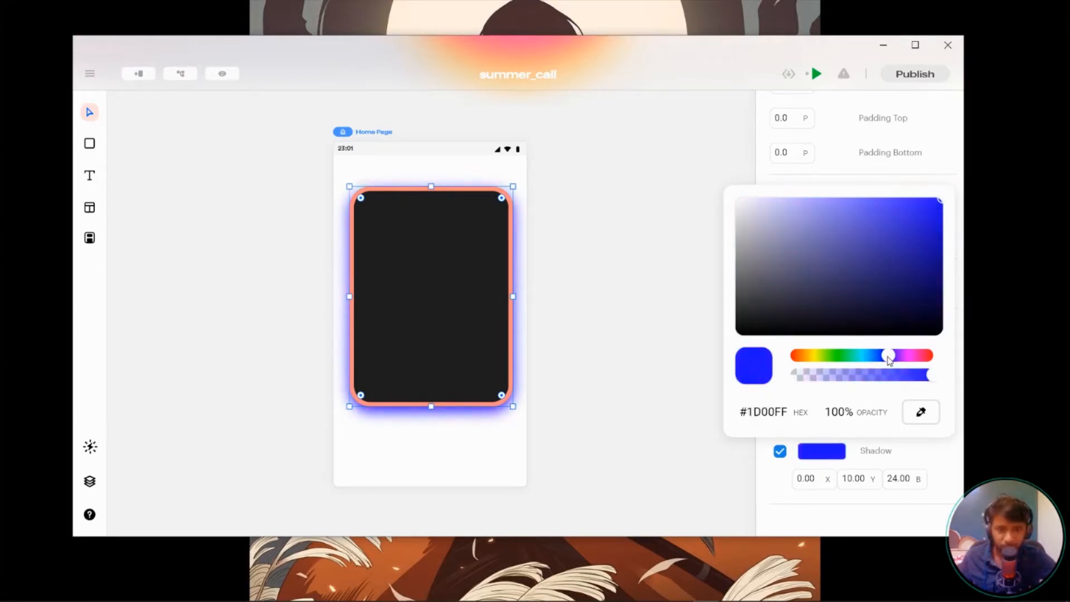
click(931, 459)
drag(852, 478, 845, 412)
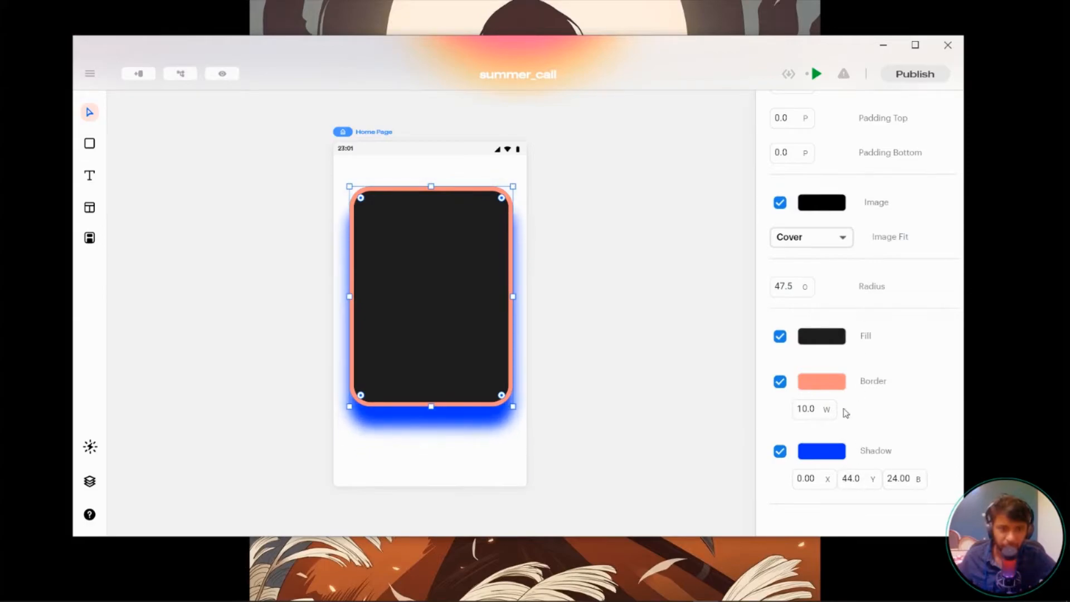
drag(810, 478, 820, 446)
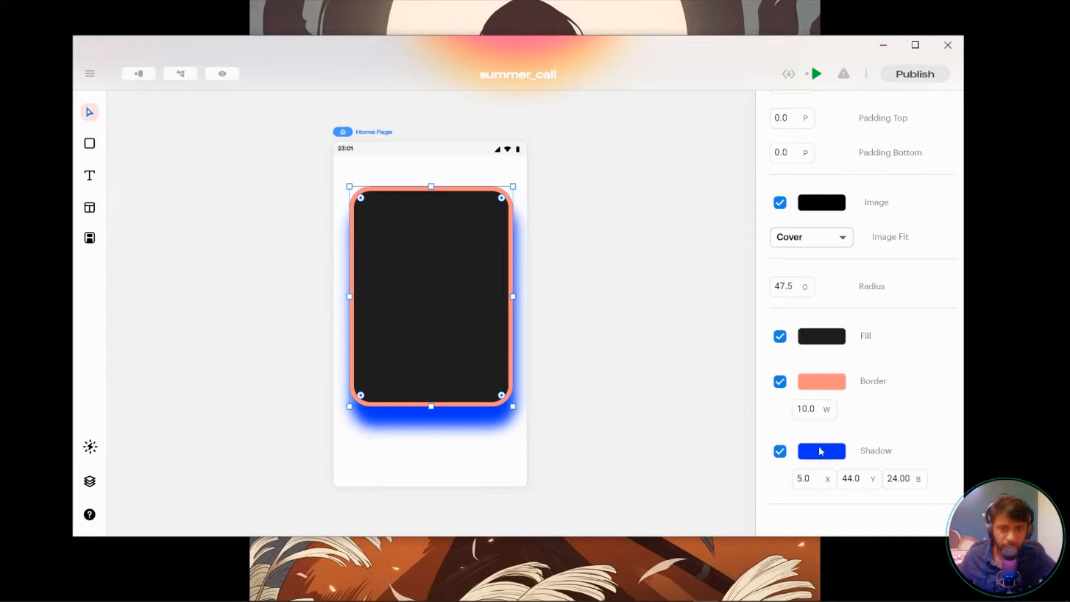
drag(902, 480, 901, 440)
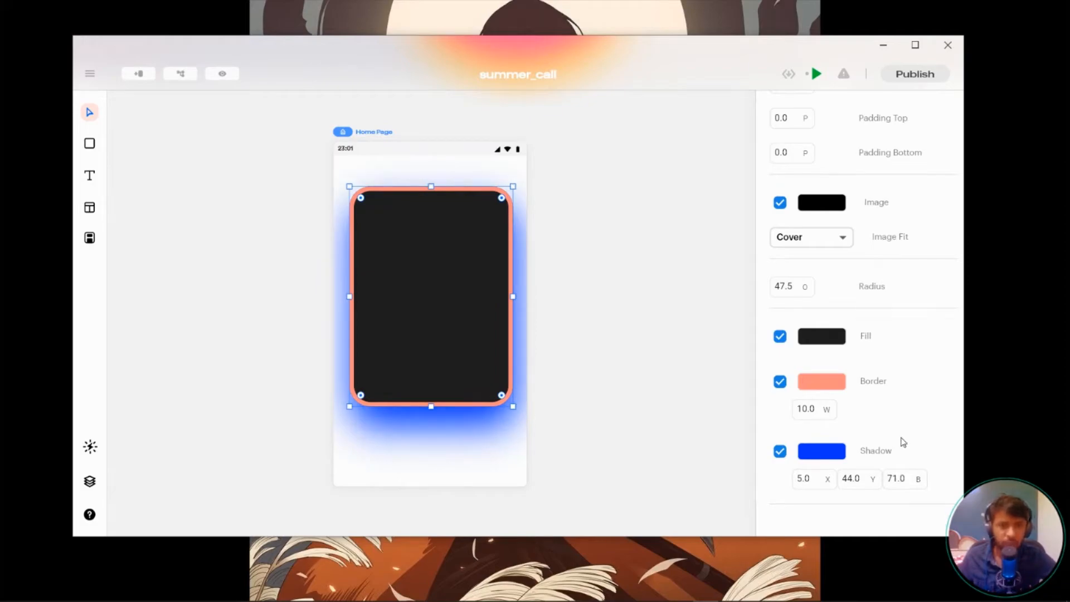
scroll(923, 449, up, 6)
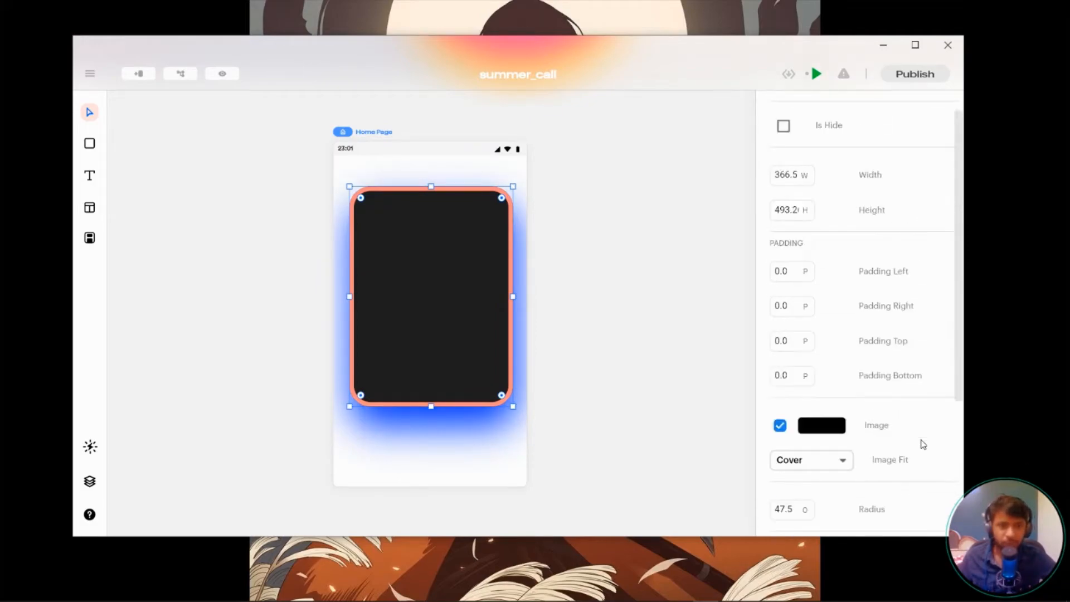
Step: Switch to File Explorer, open the a_demo folder in UI Design on the Desktop, and place its window beside the page
drag(604, 43, 594, 44)
mouse_move(132, 597)
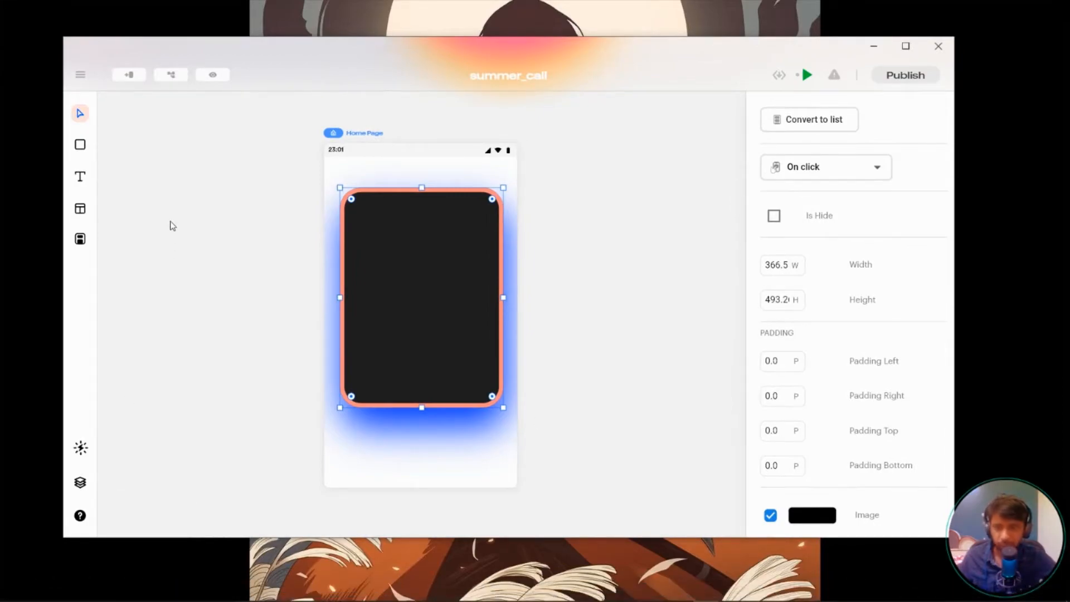
key(super+e)
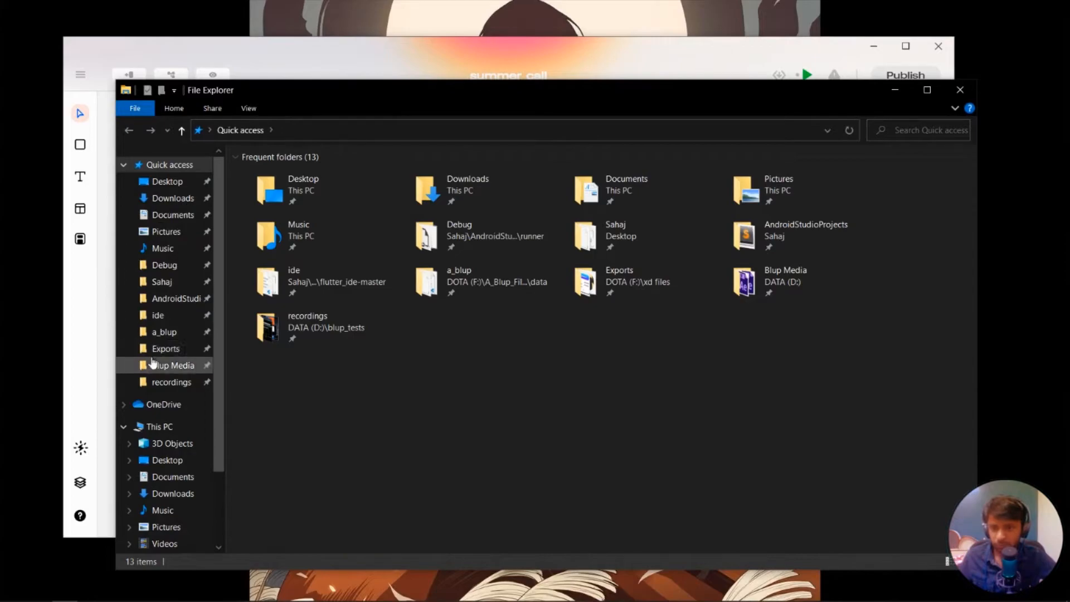
click(166, 461)
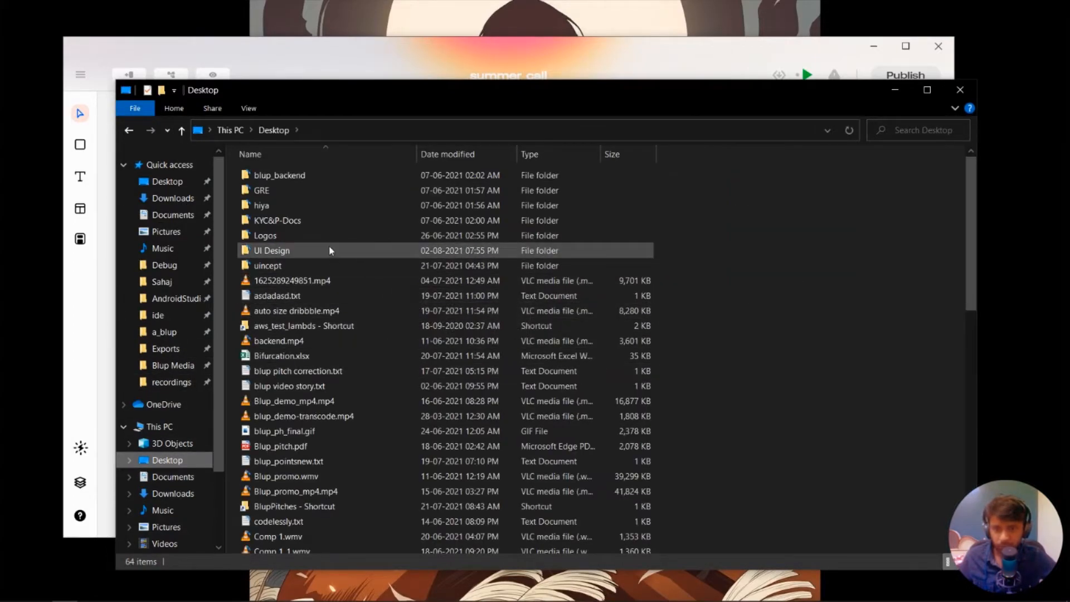
double_click(328, 251)
click(348, 212)
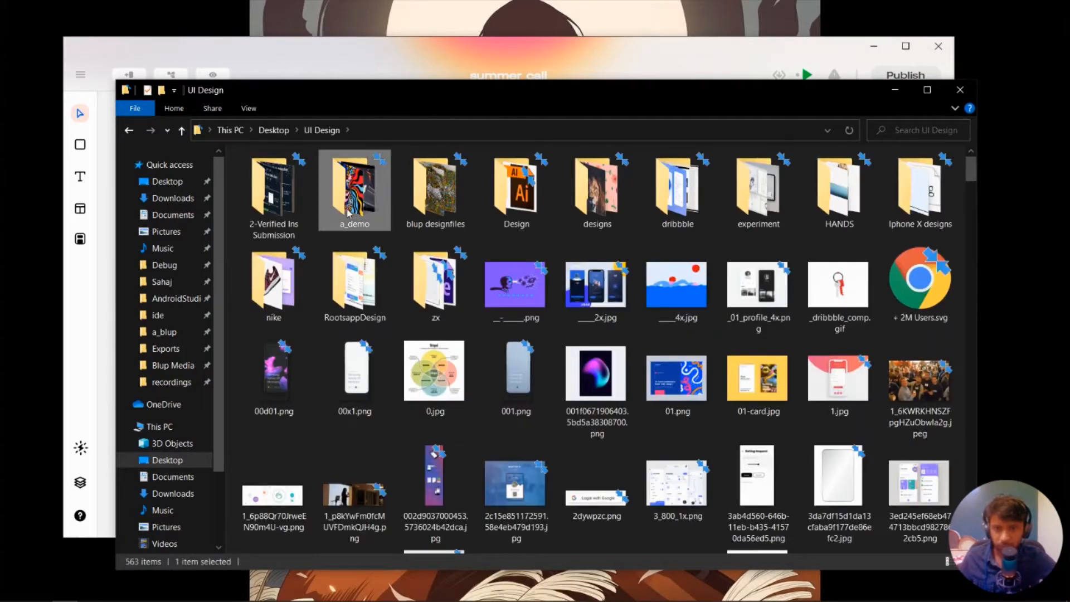
double_click(348, 212)
drag(392, 95, 957, 129)
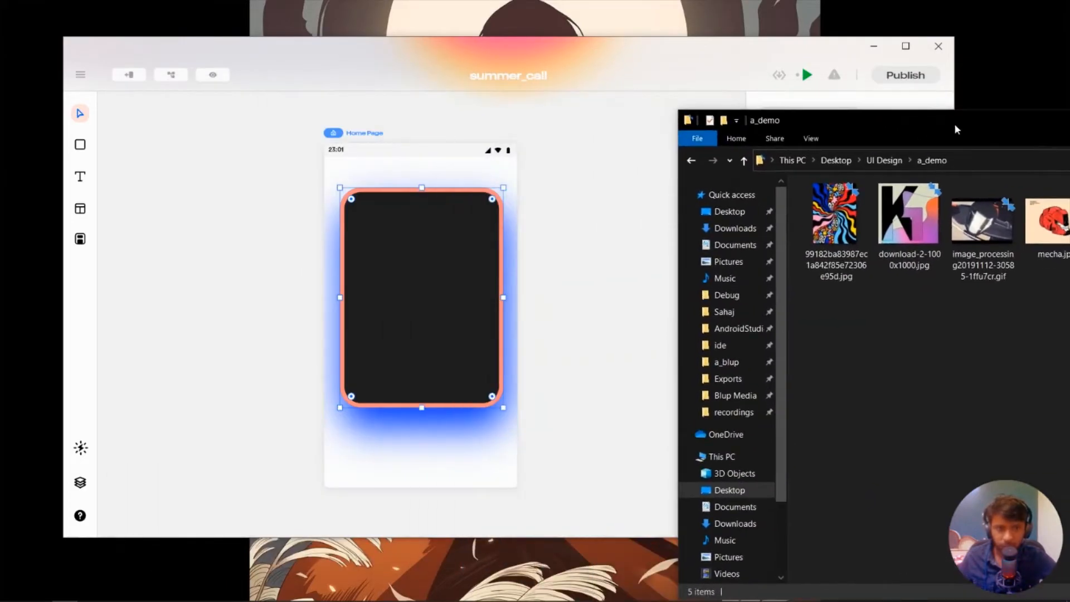
drag(982, 223, 433, 330)
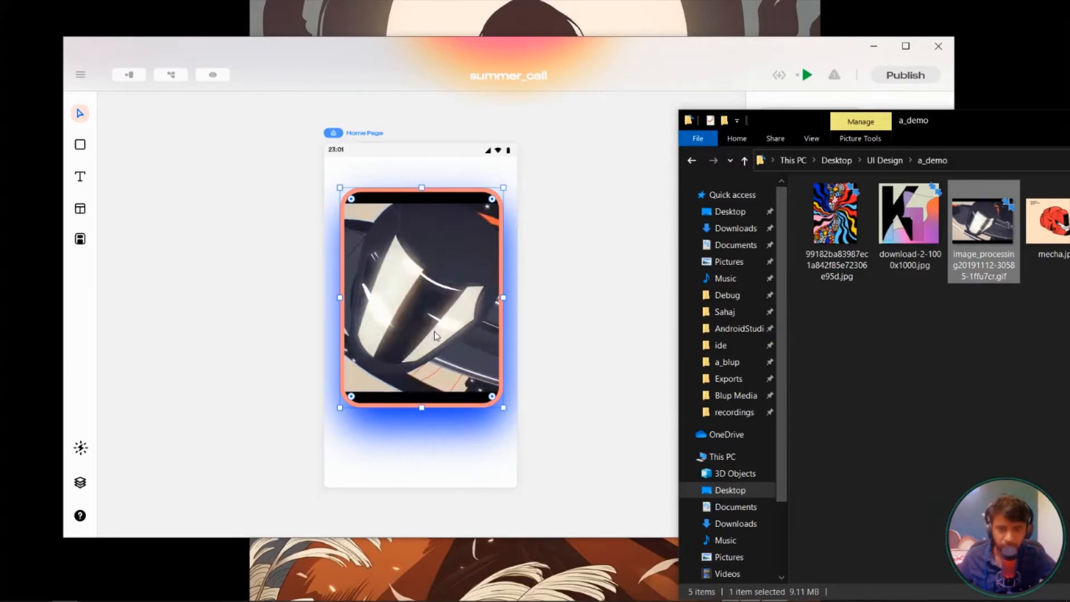
drag(939, 126, 469, 182)
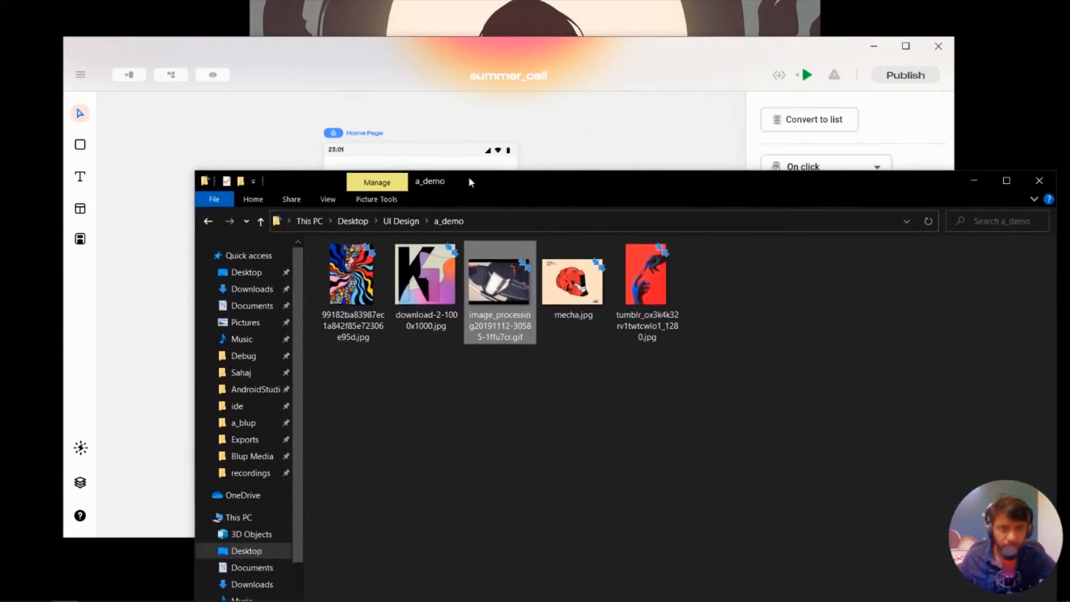
click(973, 183)
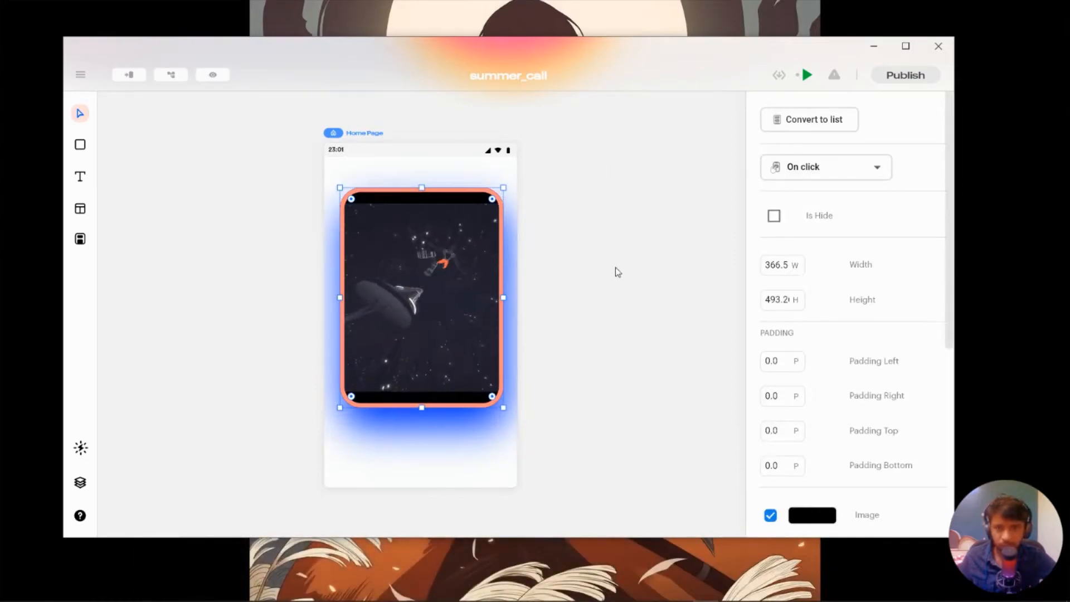
click(557, 290)
click(432, 355)
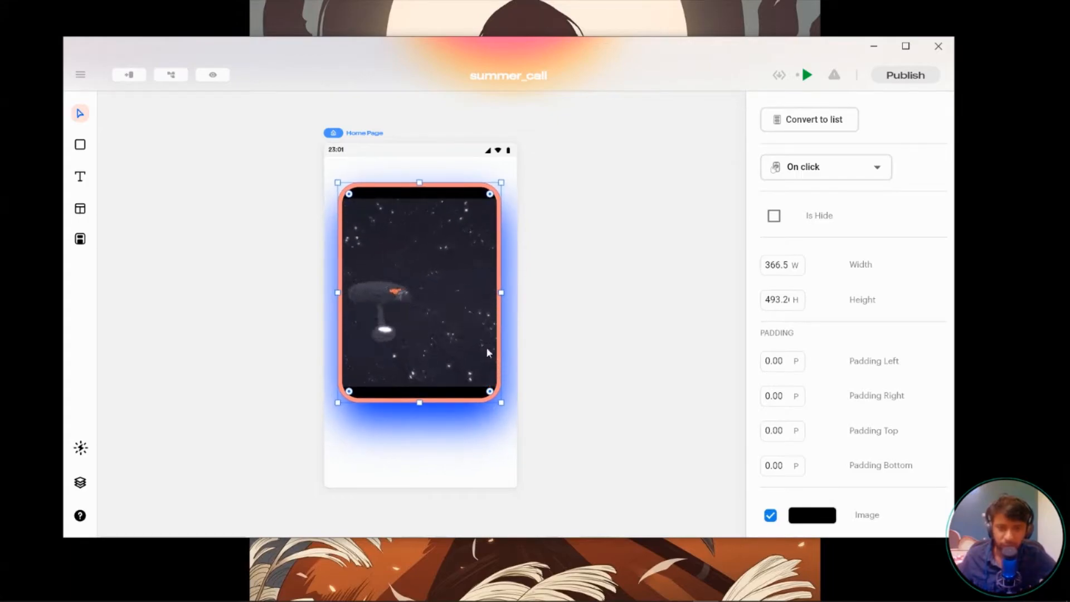
Step: Examine how the animated image, the Home Page label and the status bar clock render at very high and low magnification
scroll(376, 299, up, 1)
scroll(383, 294, down, 1)
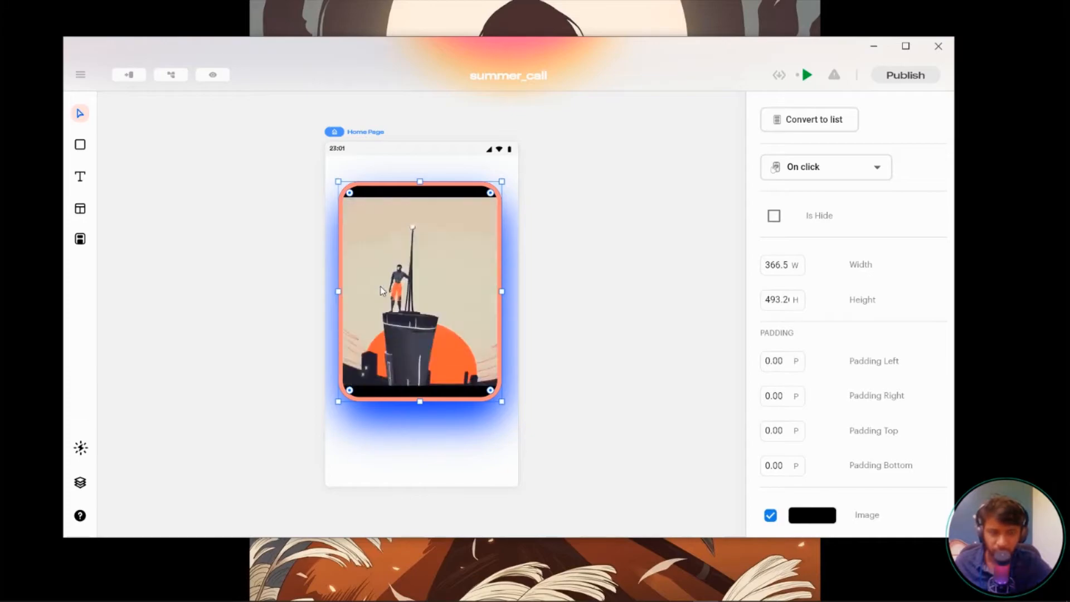
scroll(379, 285, up, 3)
scroll(380, 285, down, 3)
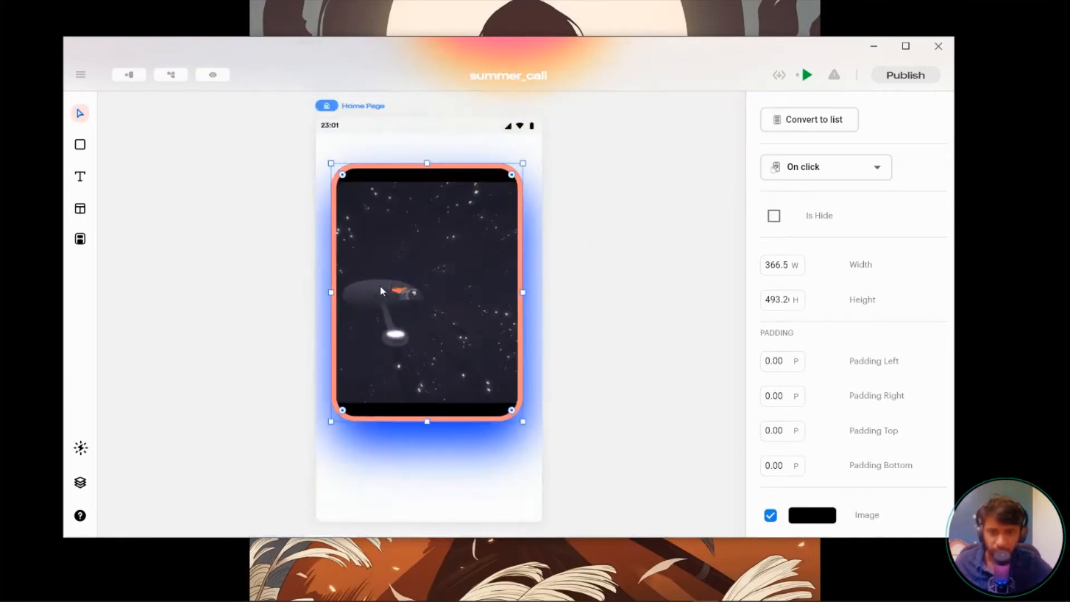
scroll(379, 285, up, 4)
scroll(508, 227, up, 2)
scroll(507, 226, down, 5)
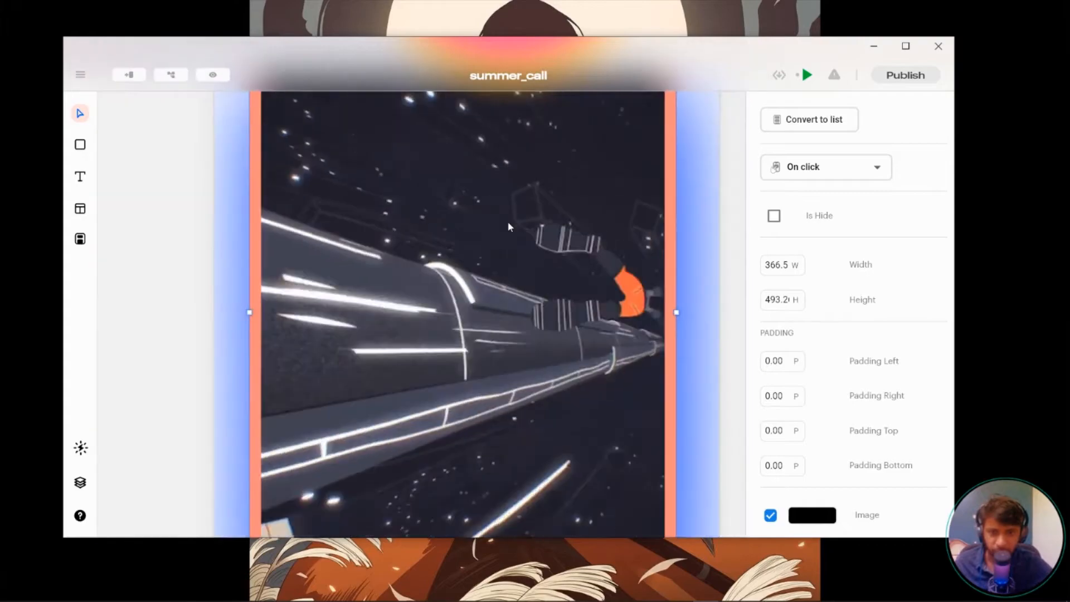
scroll(530, 226, up, 5)
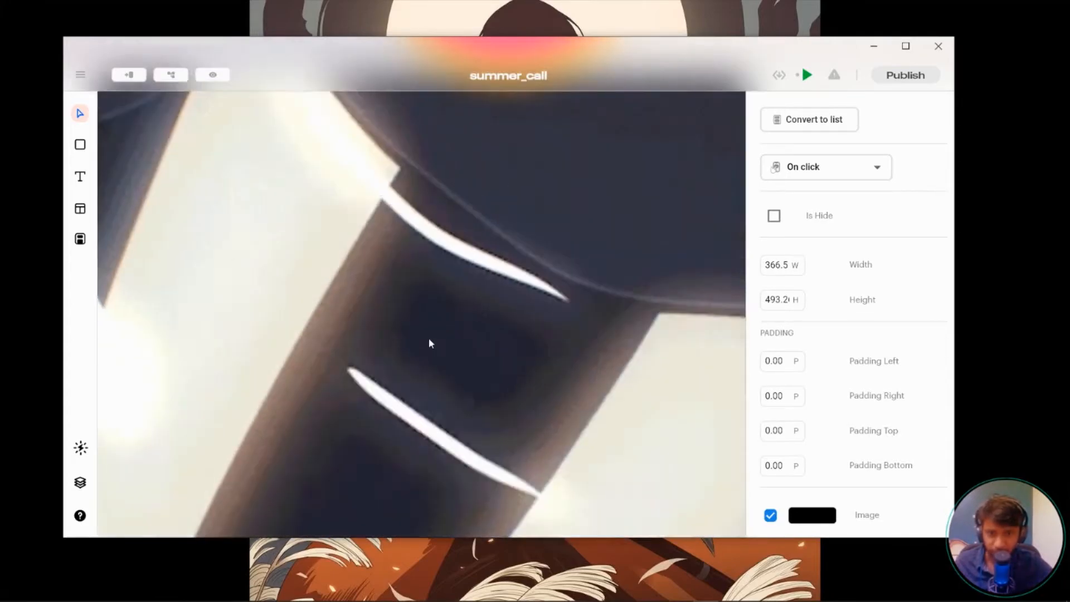
scroll(429, 340, down, 5)
scroll(373, 241, up, 10)
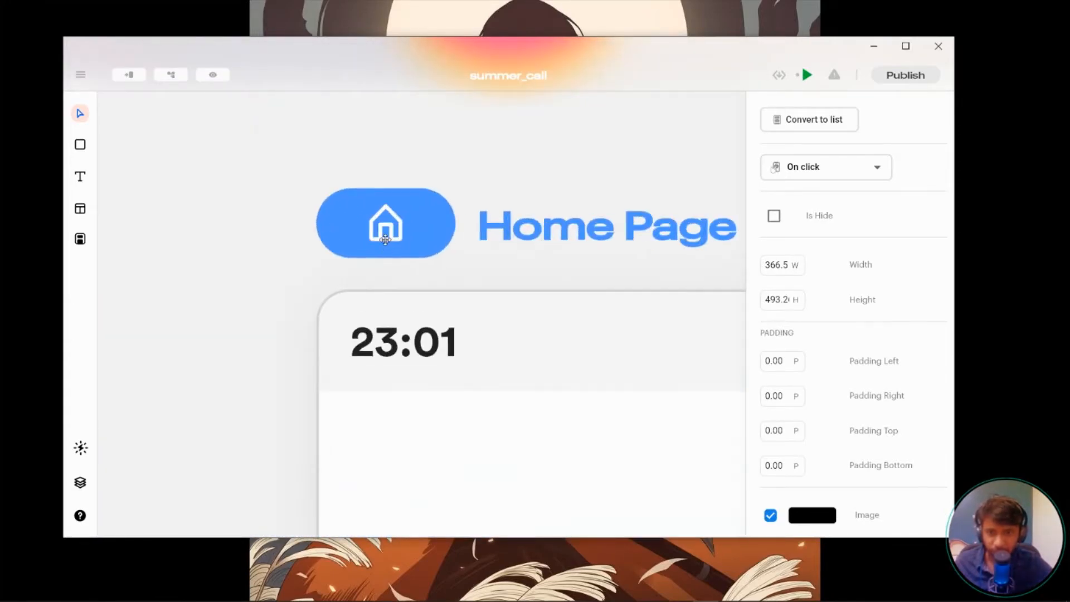
scroll(394, 292, up, 6)
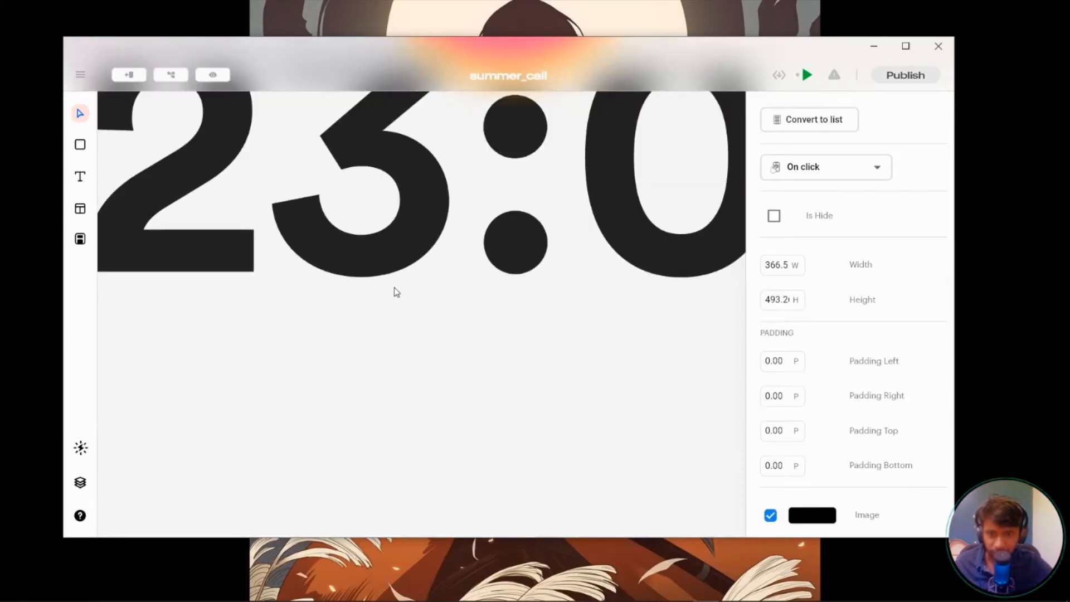
scroll(569, 211, down, 10)
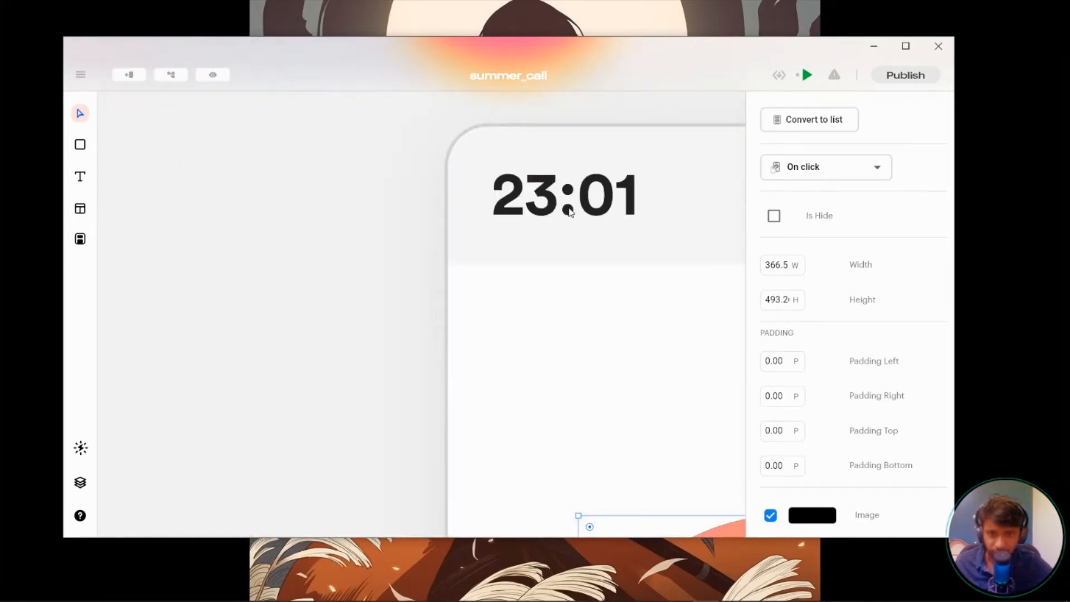
scroll(361, 198, down, 8)
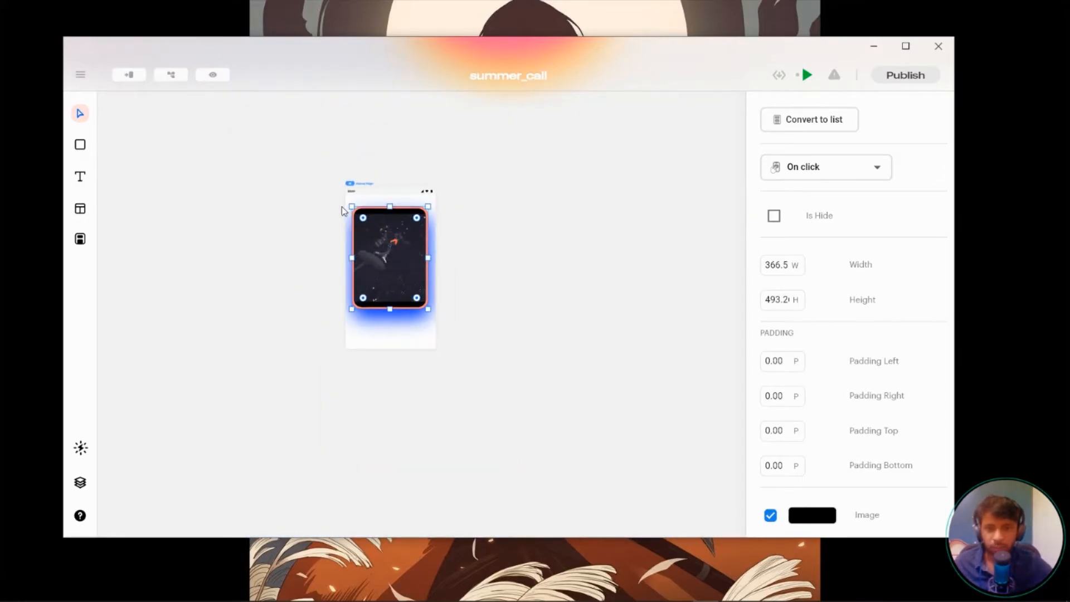
scroll(384, 250, down, 2)
scroll(389, 241, up, 7)
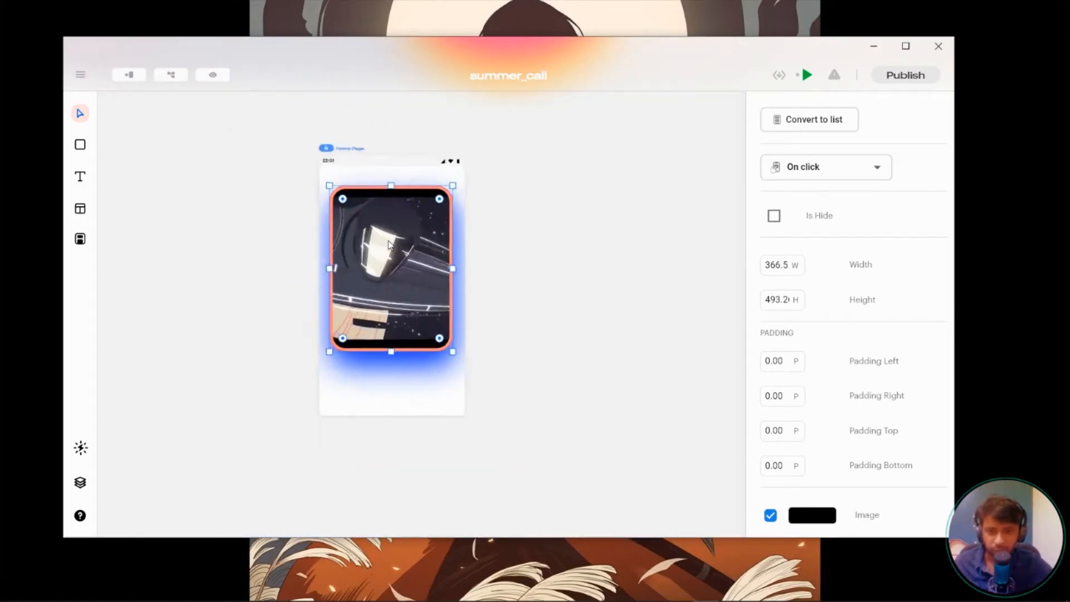
Step: Move the image-filled rectangle further down the Home Page and delete it
mouse_move(426, 268)
mouse_down()
mouse_move(418, 317)
mouse_move(412, 261)
mouse_up()
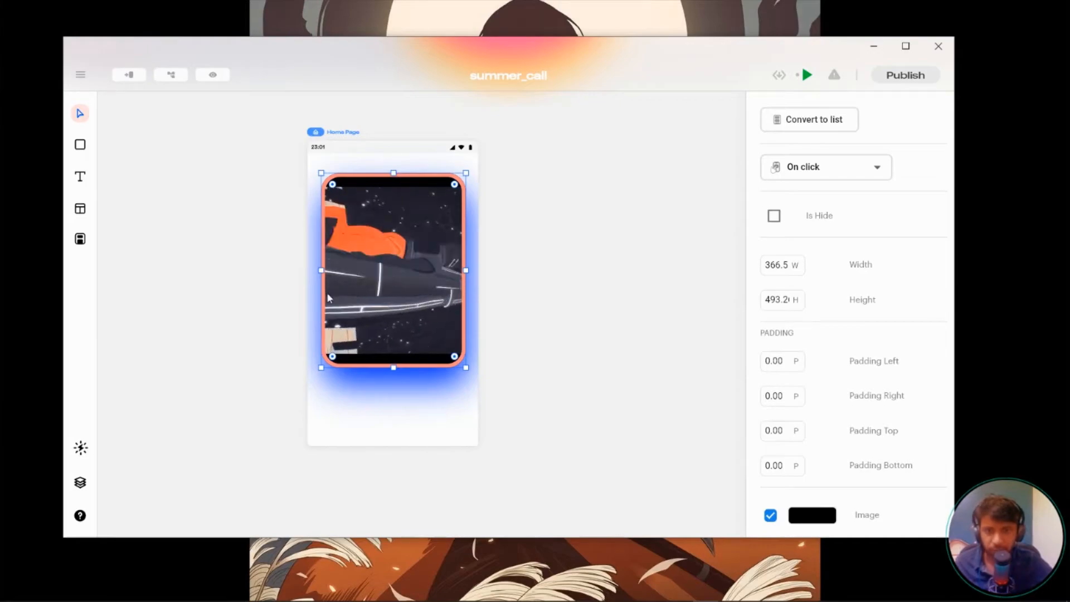
drag(387, 283, 384, 329)
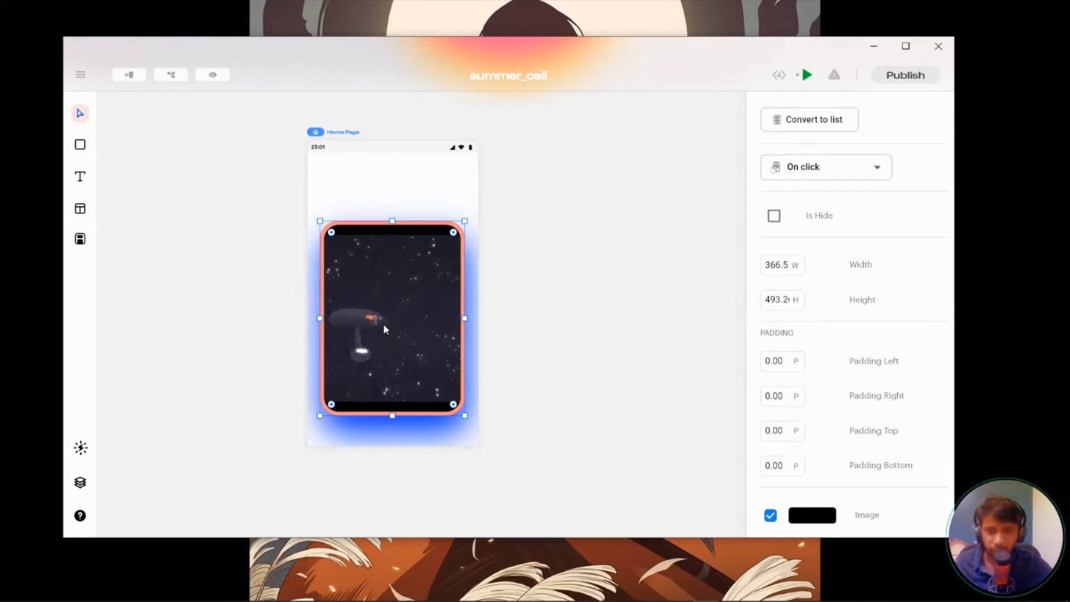
mouse_move(383, 329)
mouse_down()
mouse_move(383, 340)
mouse_move(385, 319)
mouse_up()
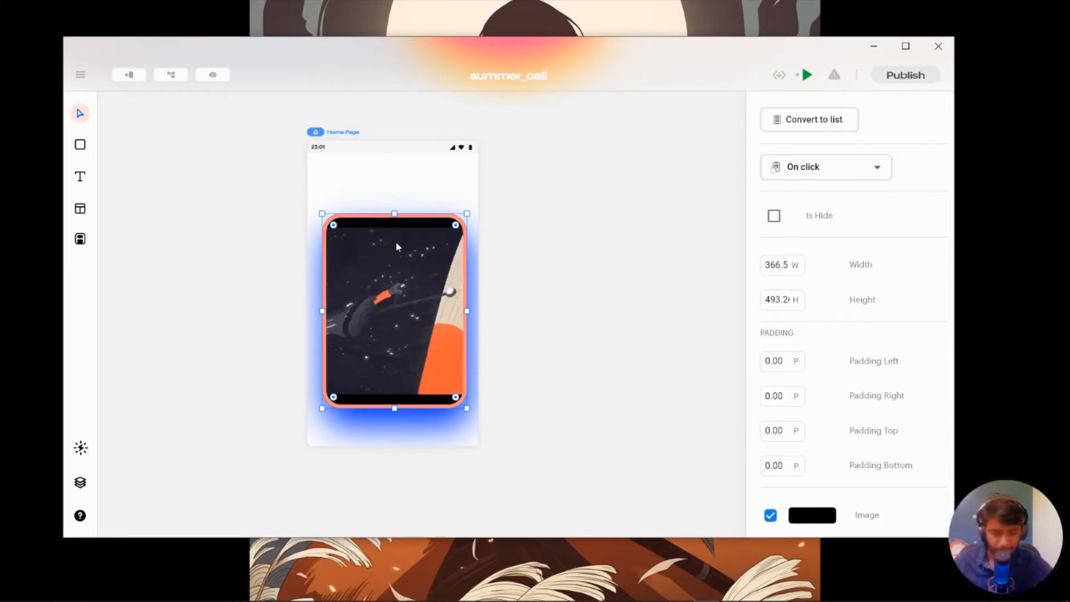
key(Delete)
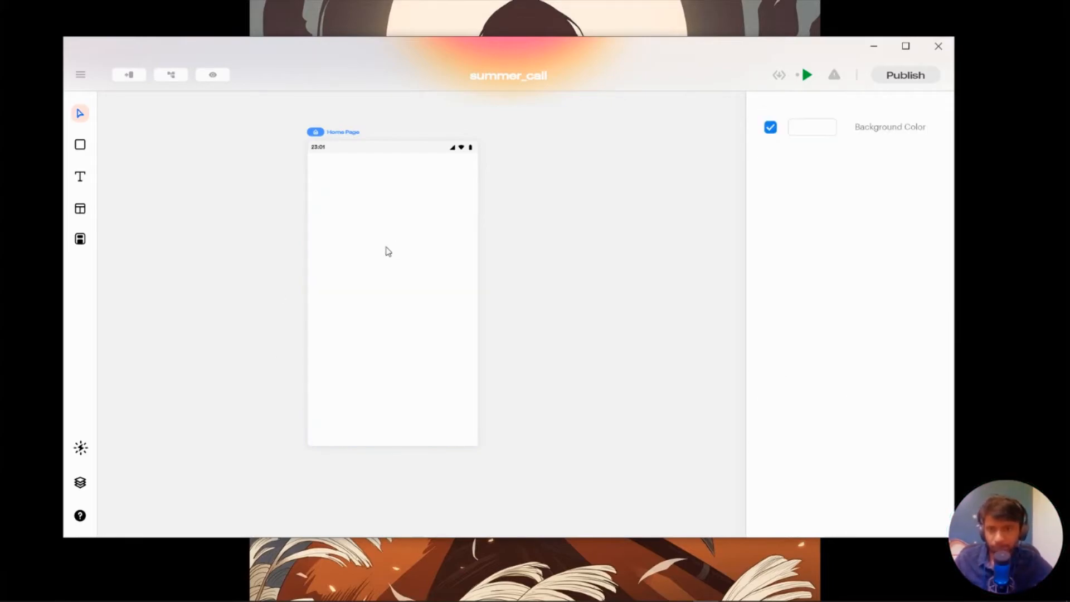
Step: Add the text "Blup Series" near the upper part of the Home Page with the Text tool
mouse_move(85, 183)
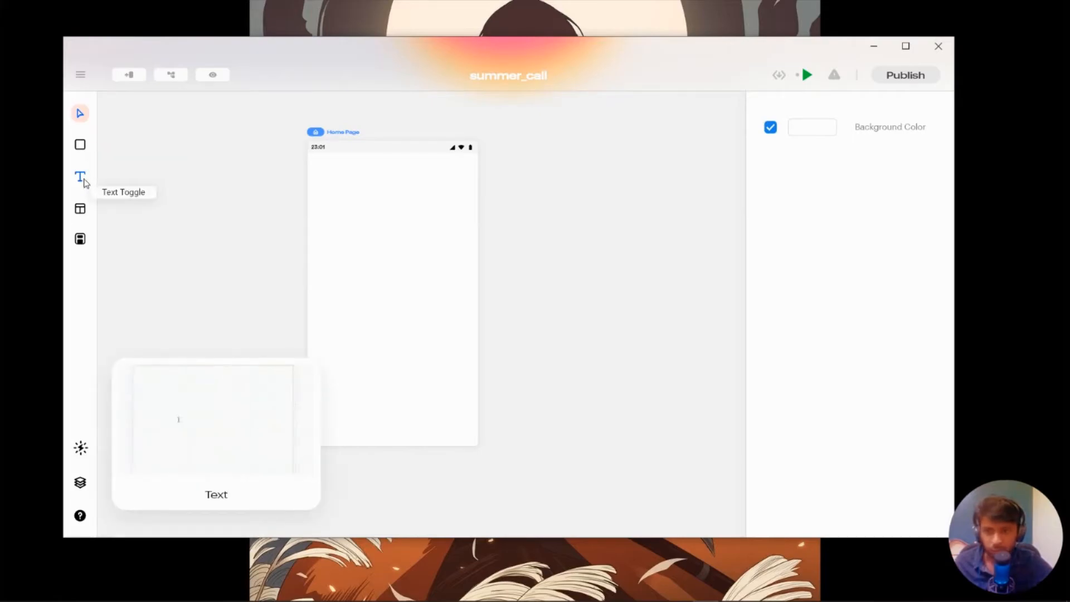
click(86, 177)
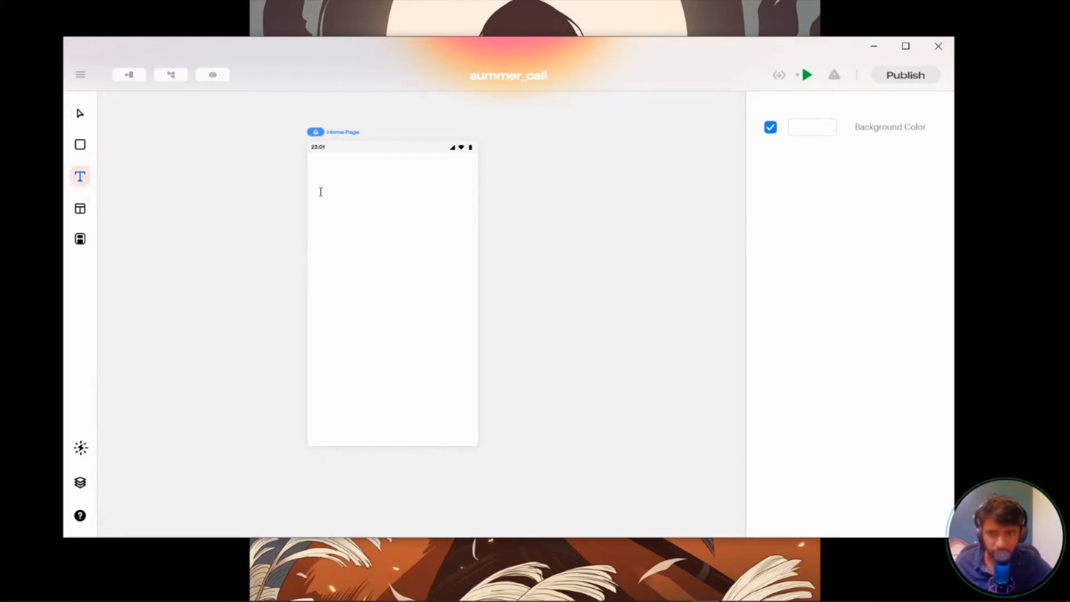
click(344, 192)
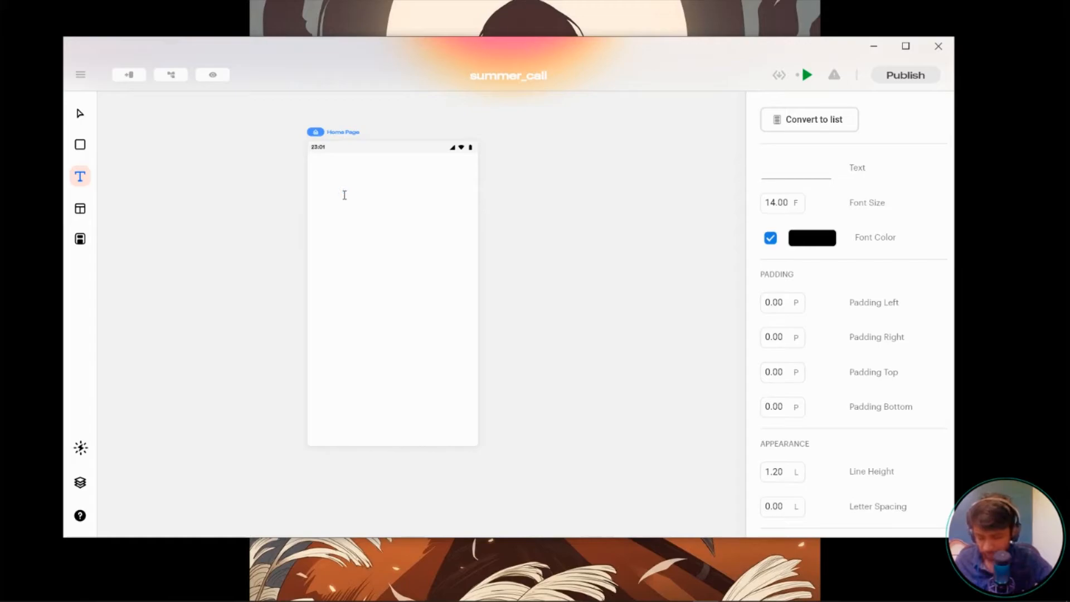
text(Blupm)
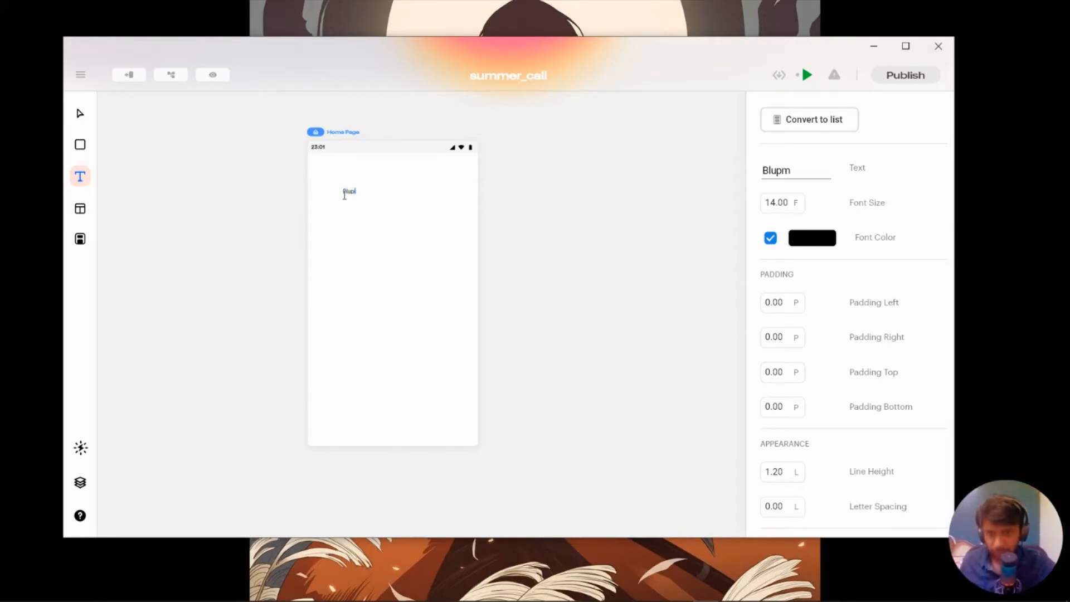
key(BackSpace)
text(Series)
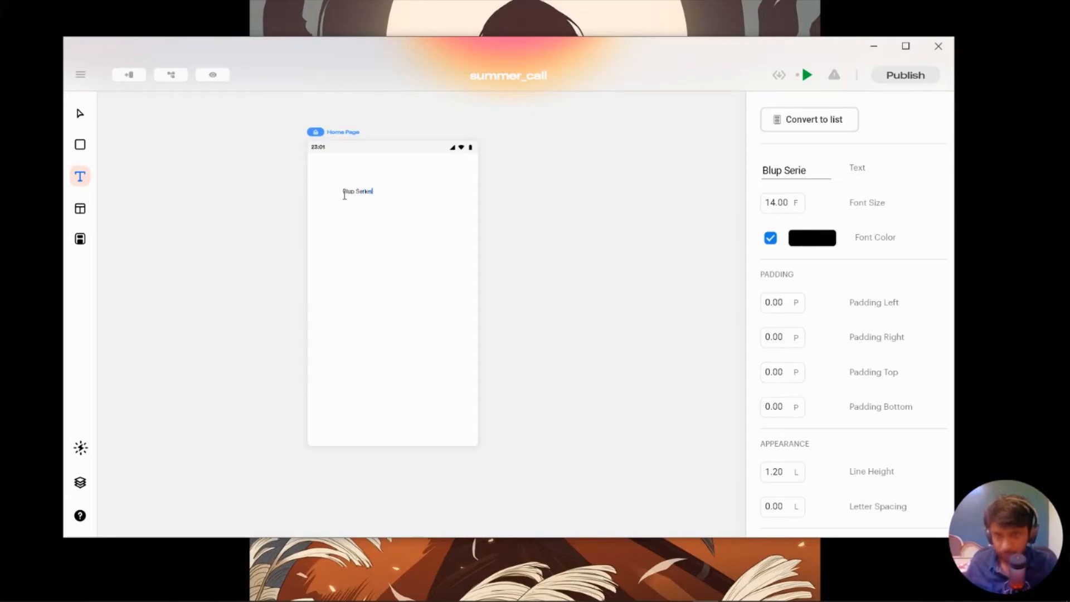
click(426, 238)
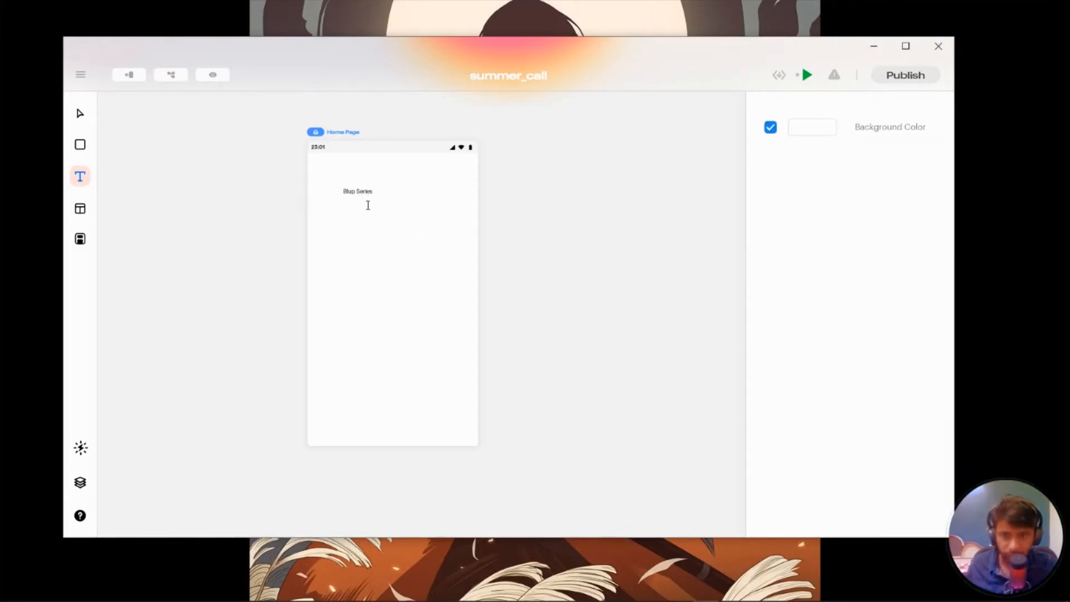
Step: Enlarge the "Blup Series" text on the page to a font size of about 53
key(v)
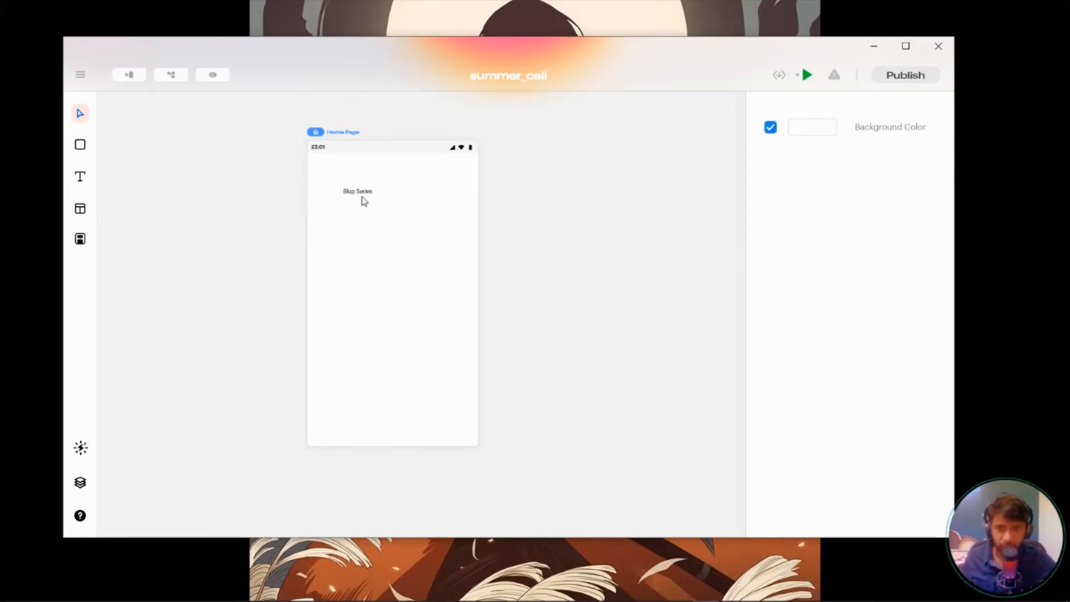
click(362, 197)
drag(357, 195, 386, 210)
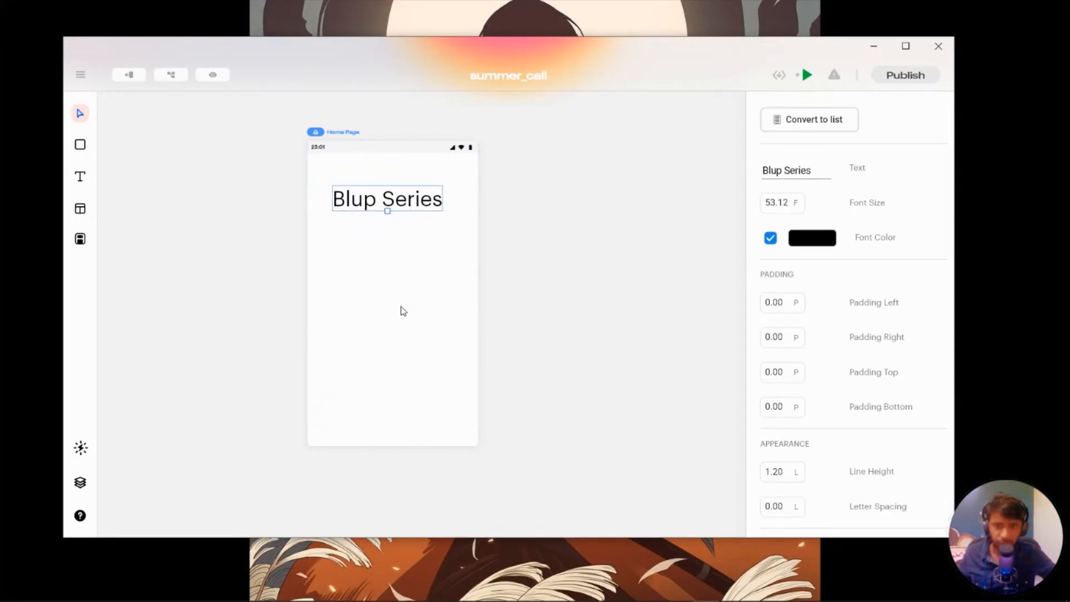
Step: Nudge the "Blup Series" text slightly down and across the page and reduce its font size to 46.84
mouse_move(405, 203)
mouse_down()
mouse_move(392, 217)
mouse_move(386, 211)
mouse_move(415, 207)
mouse_up()
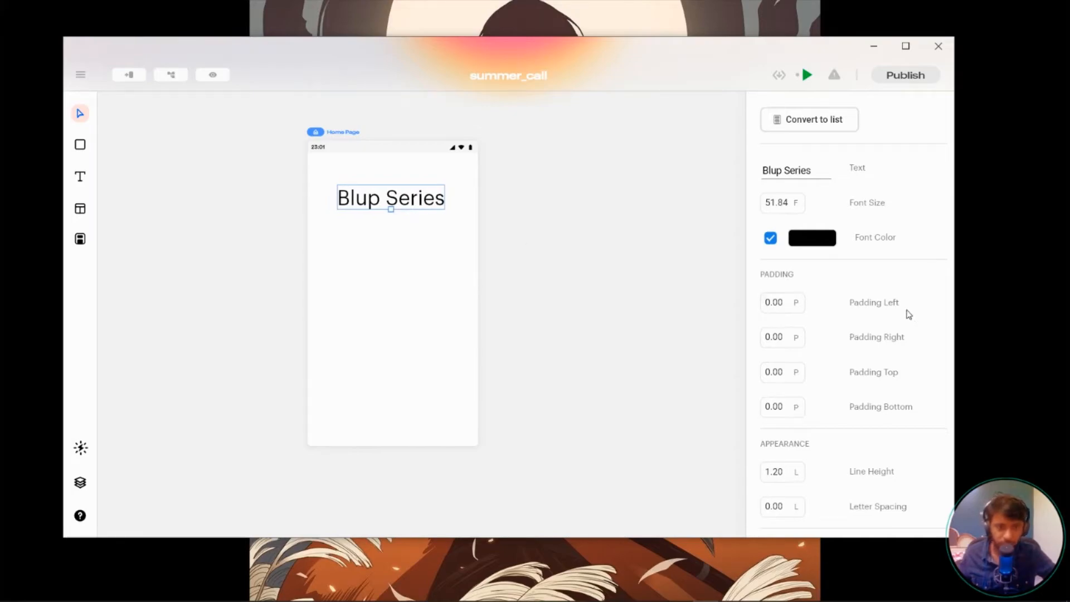
mouse_move(775, 202)
mouse_down()
mouse_move(779, 189)
mouse_move(783, 207)
mouse_up()
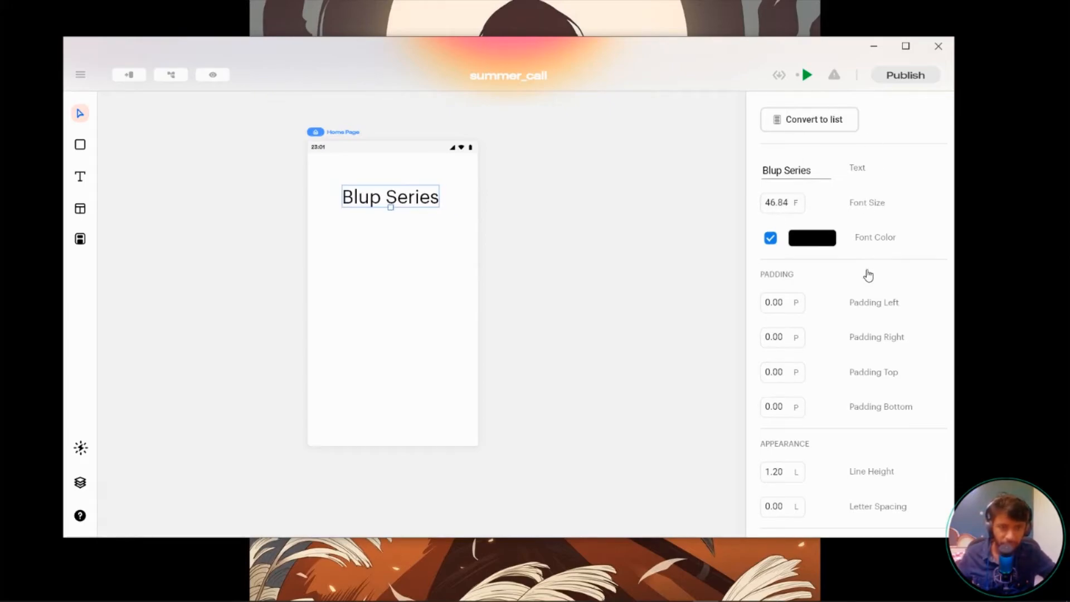
Step: Delete and re-enter the S of "Series" in the text value, and raise the font size to 53.84
click(792, 172)
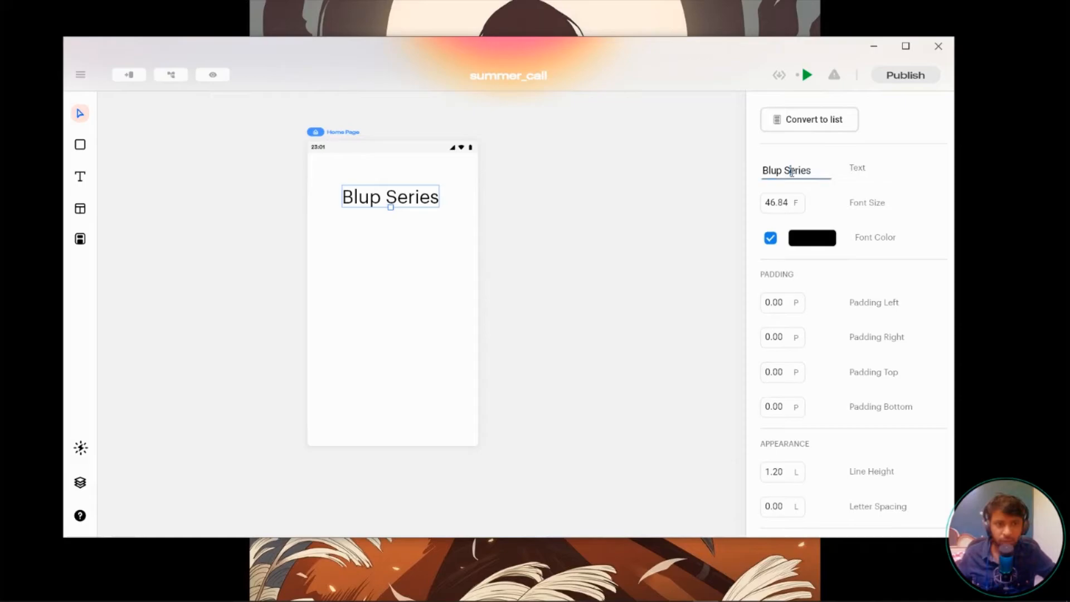
key(BackSpace)
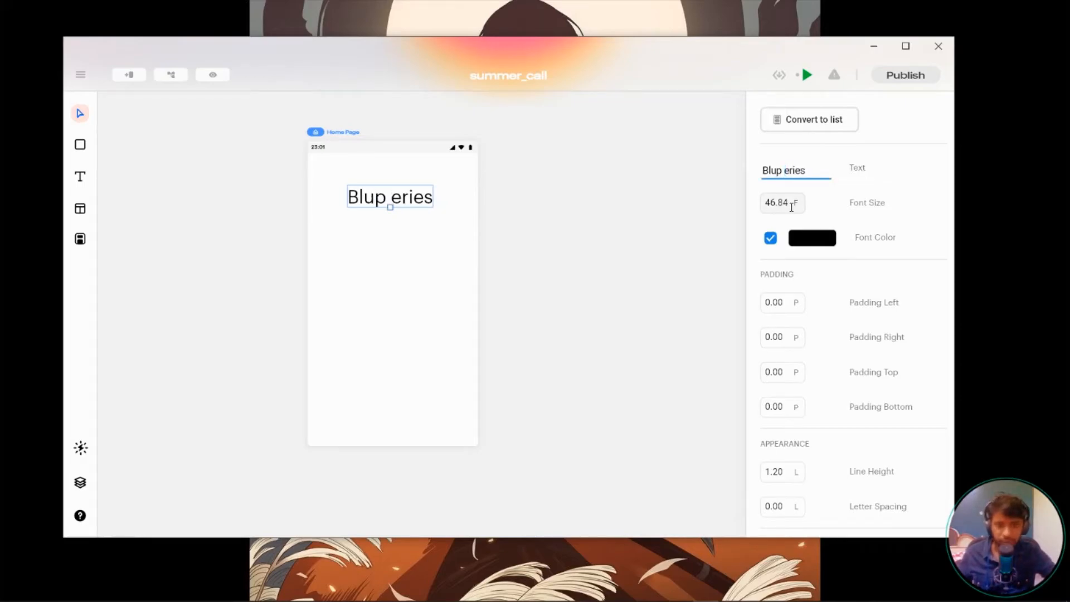
text(S)
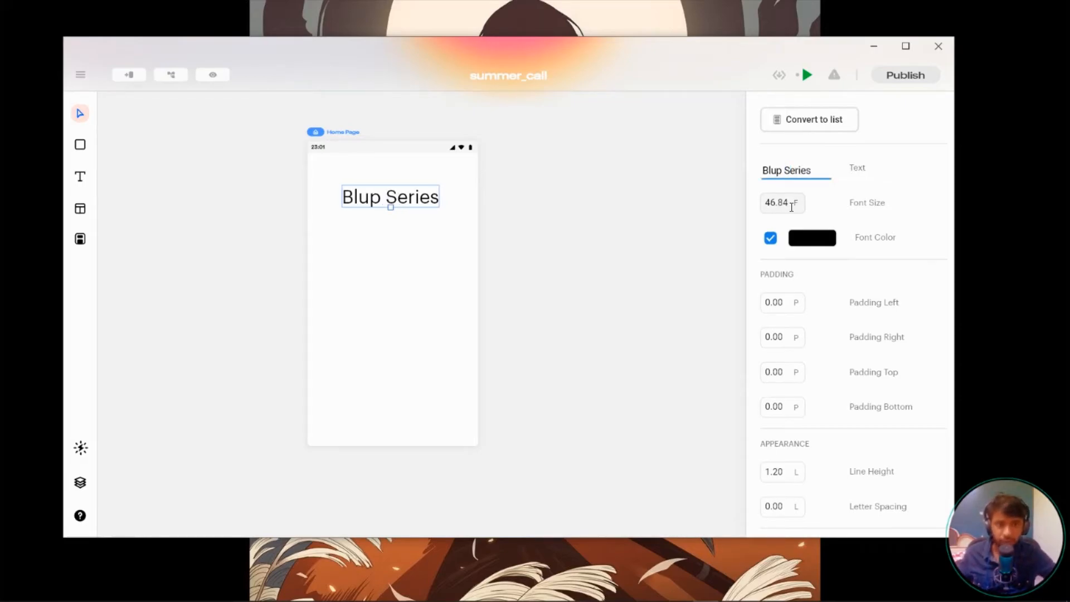
drag(795, 203, 798, 188)
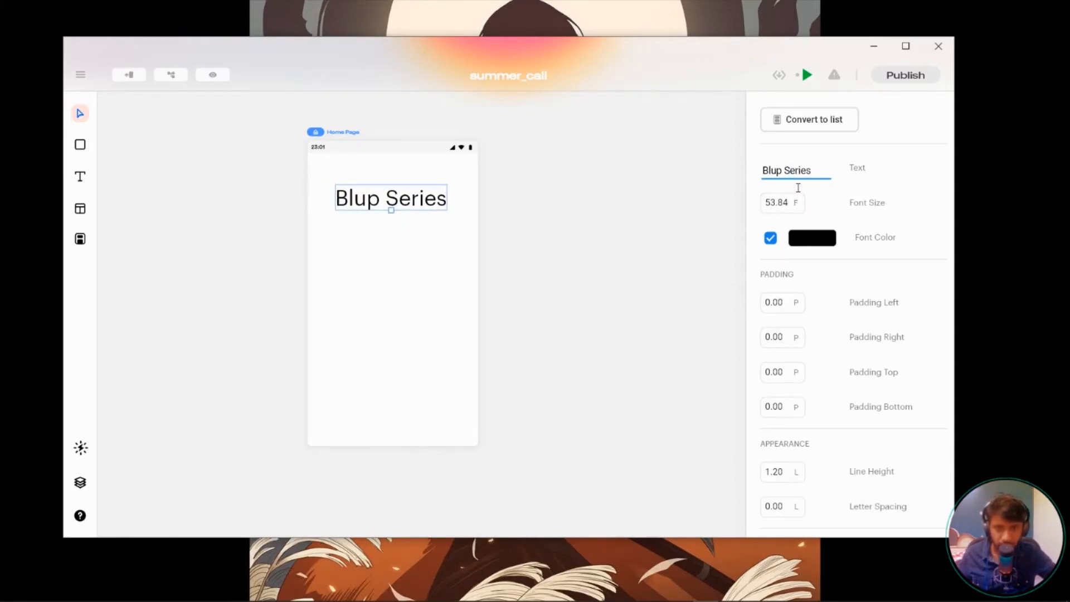
Step: Change the font color of the "Blup Series" text to a saturated blue
click(810, 236)
drag(812, 276, 785, 271)
drag(783, 422, 873, 434)
drag(827, 330, 956, 245)
click(938, 212)
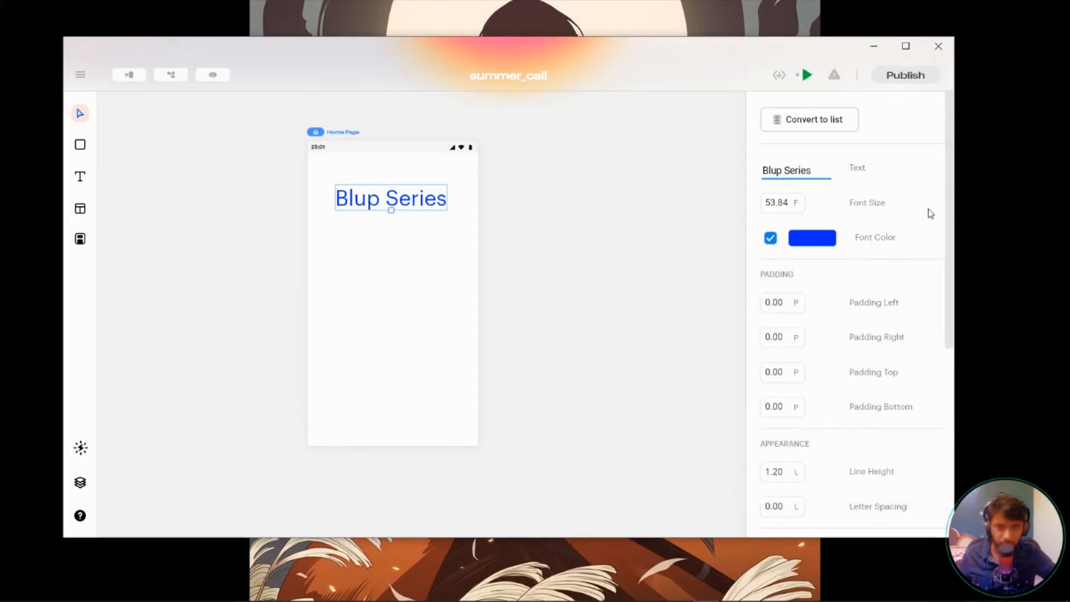
Step: Try out the left, right and top padding of the text and return them to 0
scroll(812, 313, down, 1)
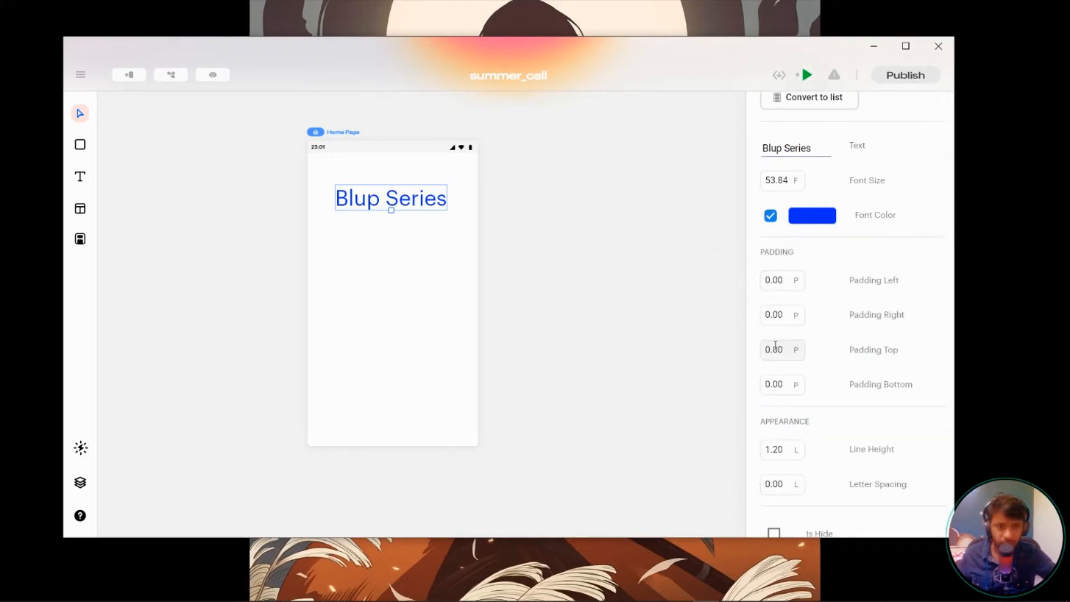
drag(774, 276, 791, 397)
scroll(820, 400, down, 3)
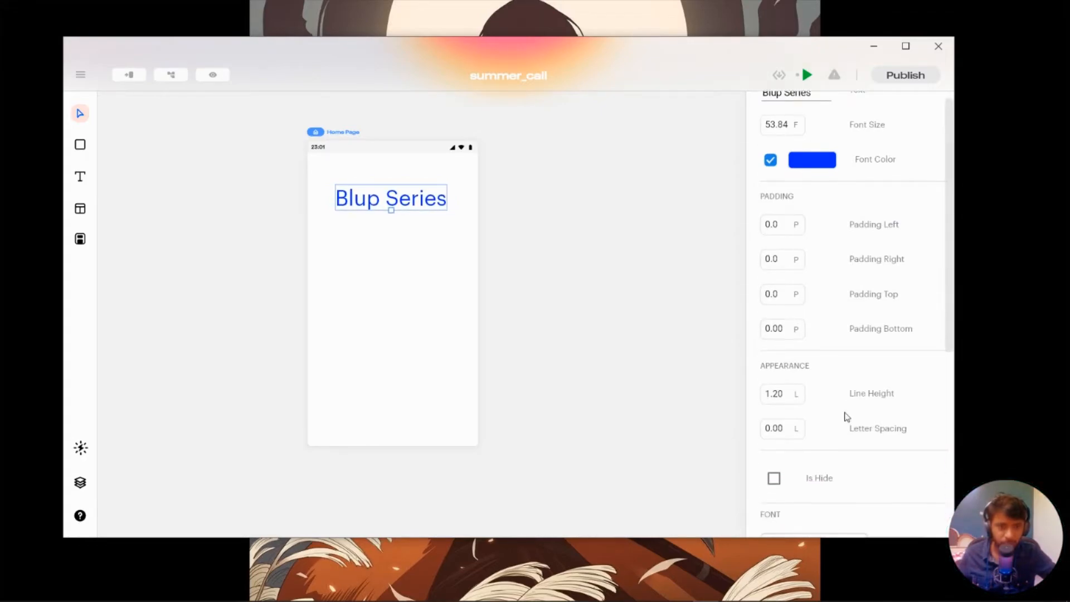
Step: Set the text's line height to 1.00, nudge the text on the page, and try the letter spacing before returning it to 0
mouse_move(780, 346)
mouse_down()
mouse_move(780, 336)
mouse_move(788, 354)
mouse_up()
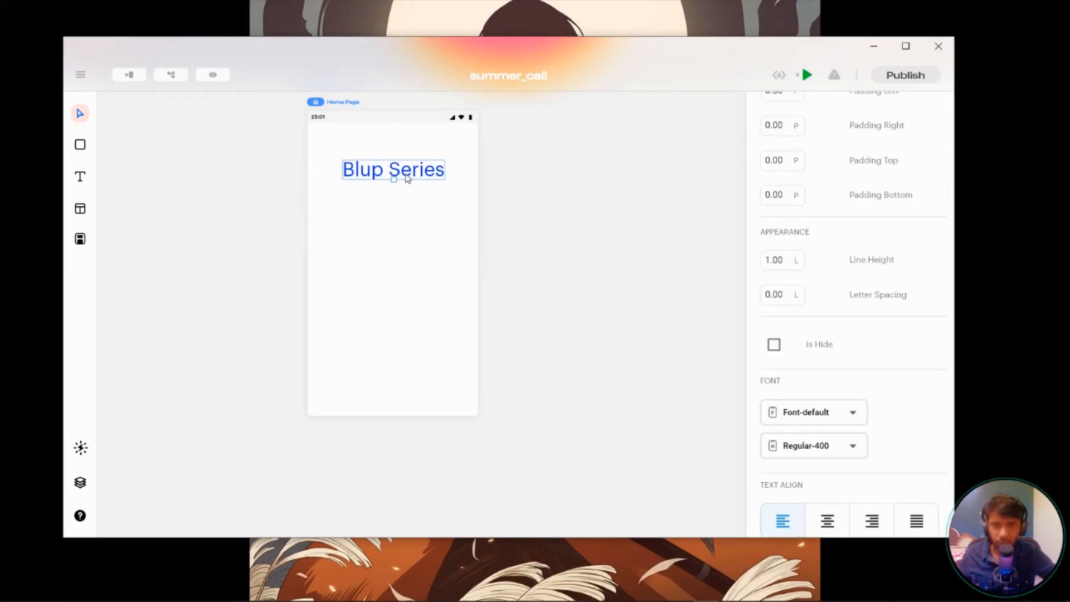
mouse_move(418, 168)
mouse_down()
mouse_move(406, 167)
mouse_move(417, 170)
mouse_up()
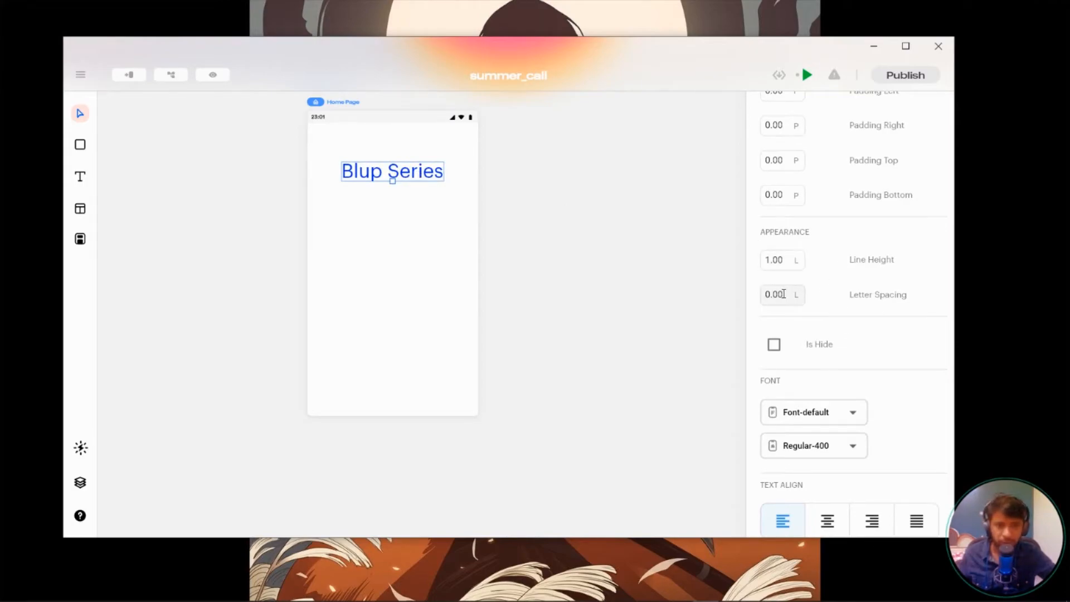
mouse_move(783, 289)
mouse_down()
mouse_move(793, 294)
mouse_move(801, 237)
mouse_move(796, 303)
mouse_up()
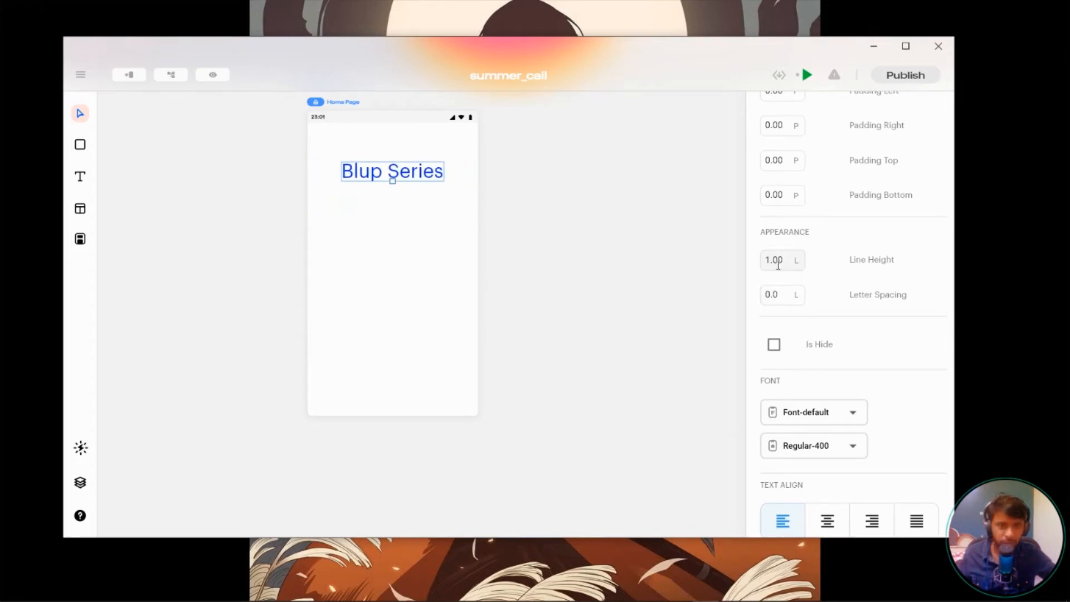
Step: Change the font of the "Blup Series" text to Poppins and move the text slightly lower on the page
scroll(811, 375, down, 2)
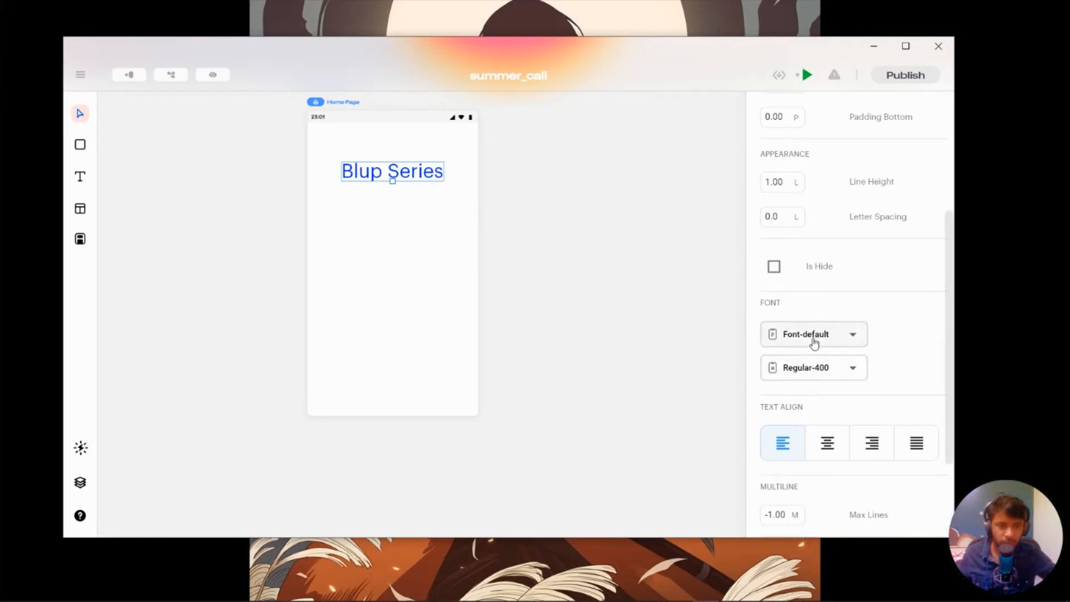
click(814, 343)
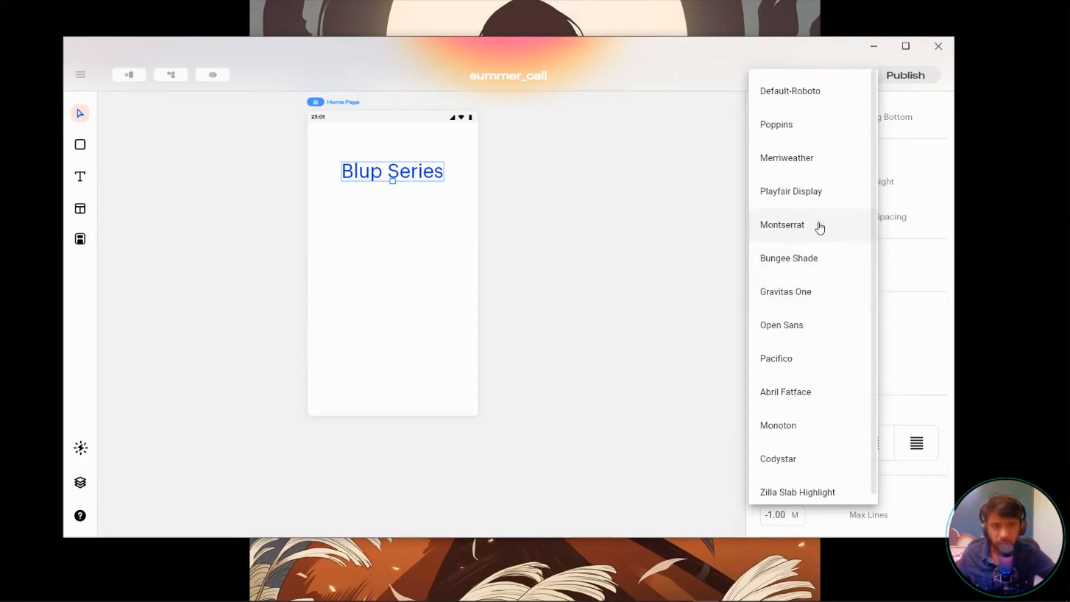
click(792, 136)
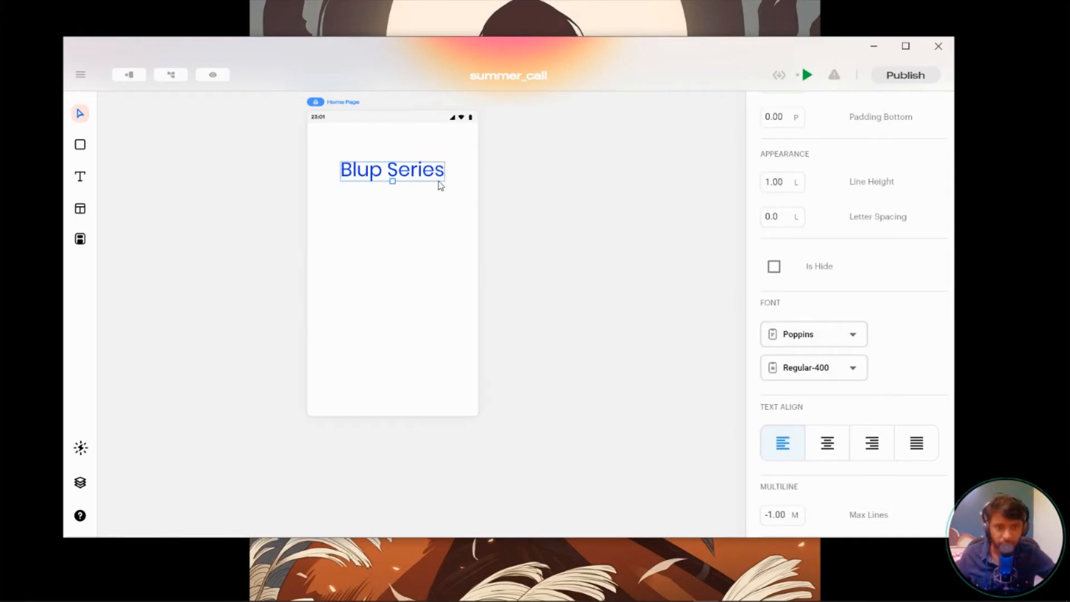
drag(430, 178, 426, 191)
Step: Set the font weight of the "Blup Series" text to SemiBold-600
click(829, 367)
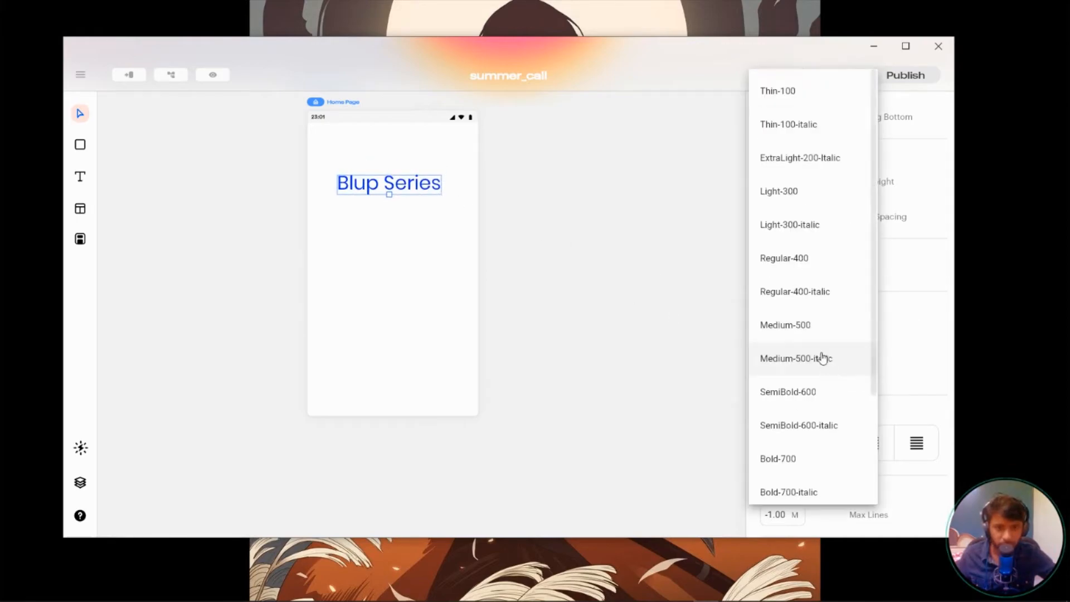
scroll(800, 412, down, 2)
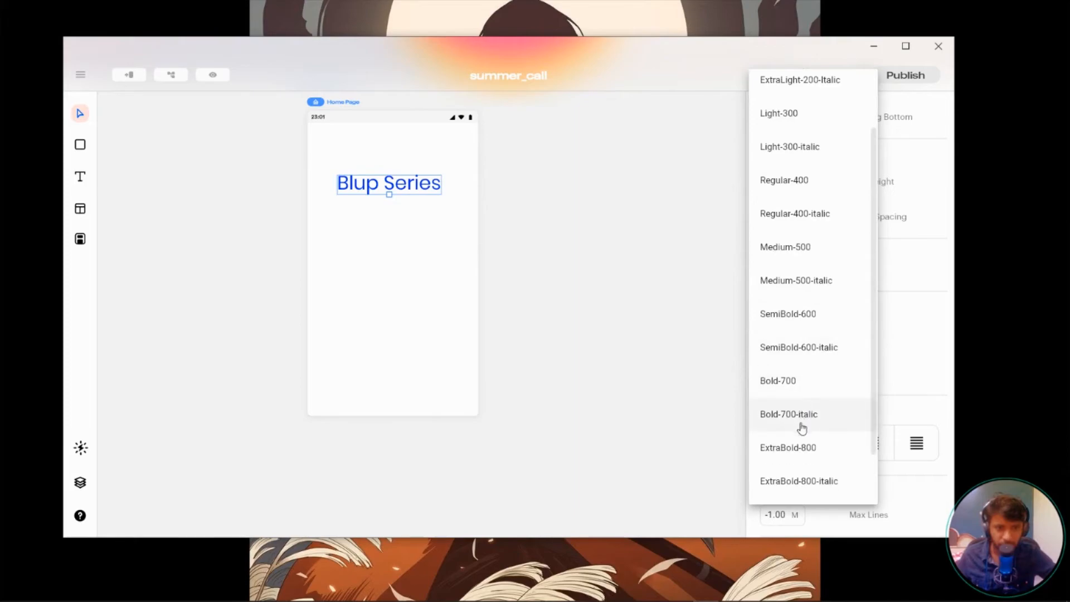
scroll(803, 430, down, 2)
click(798, 260)
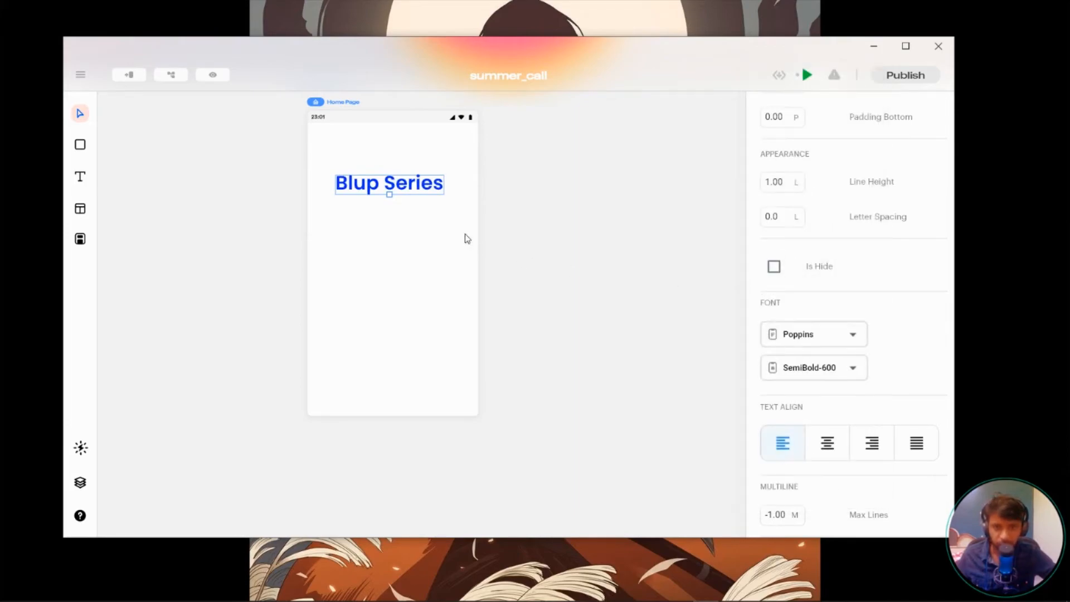
Step: Try center alignment on the single-line text and return it to left alignment
scroll(892, 385, down, 2)
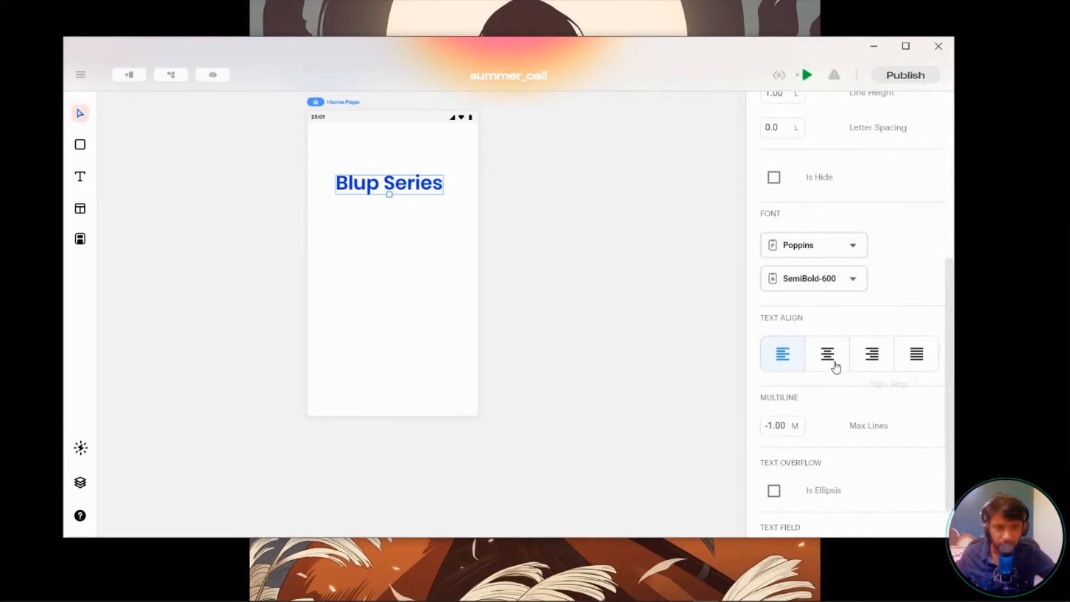
click(831, 363)
click(790, 363)
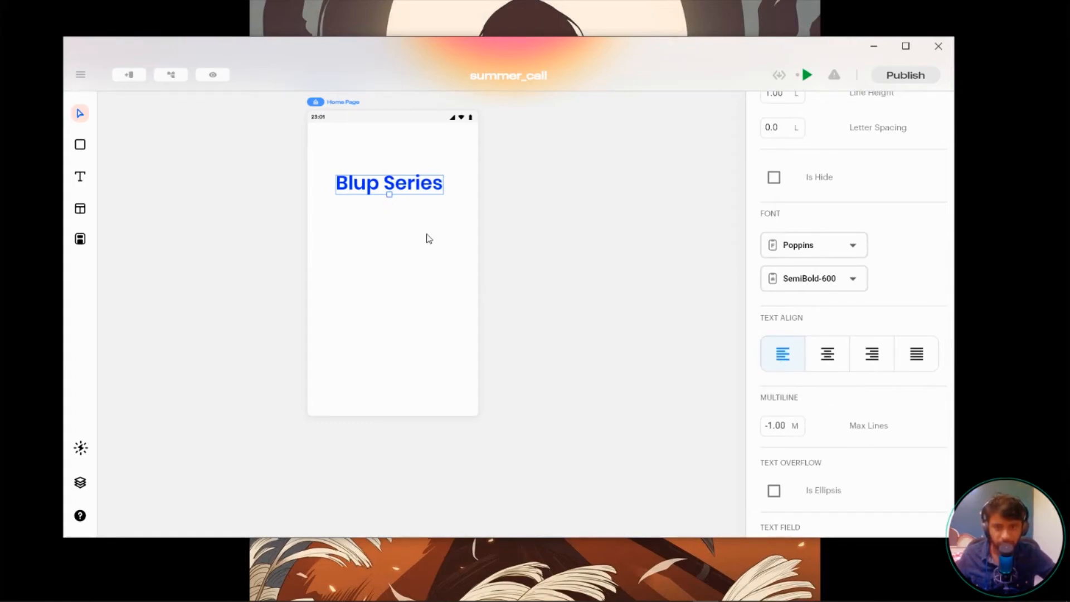
Step: Enlarge the text to a font size of about 111.6 so it wraps, compare the four alignments and keep it centered
drag(389, 194, 391, 209)
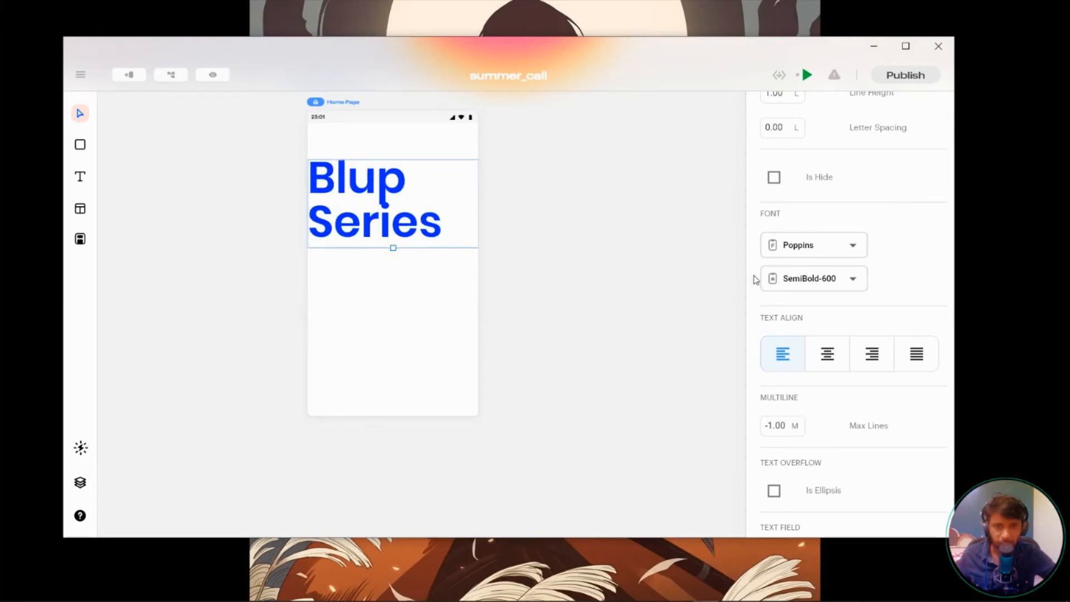
click(828, 360)
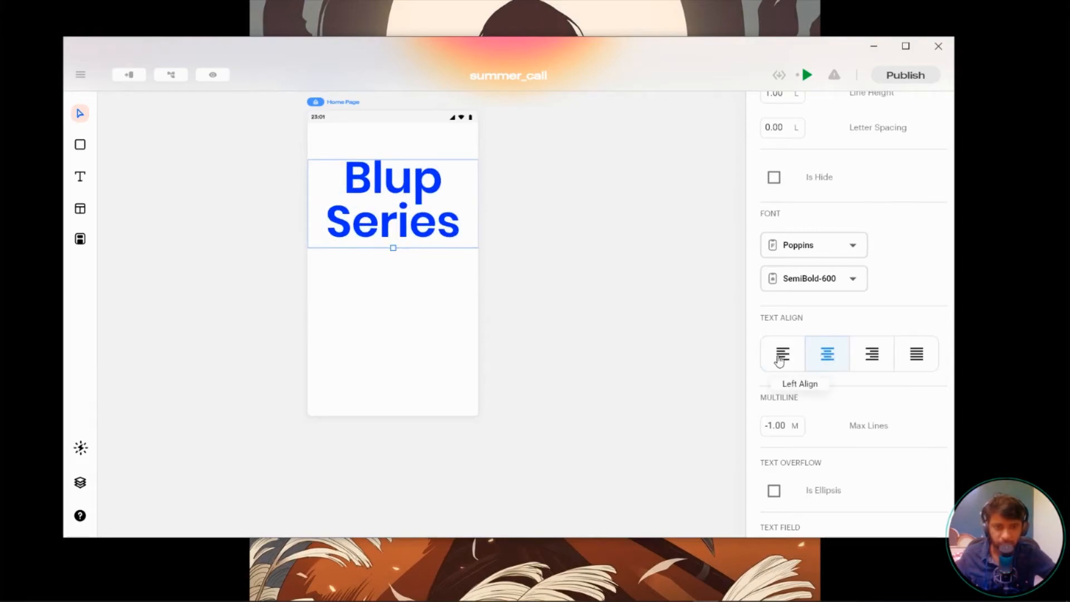
click(780, 361)
click(828, 359)
click(876, 363)
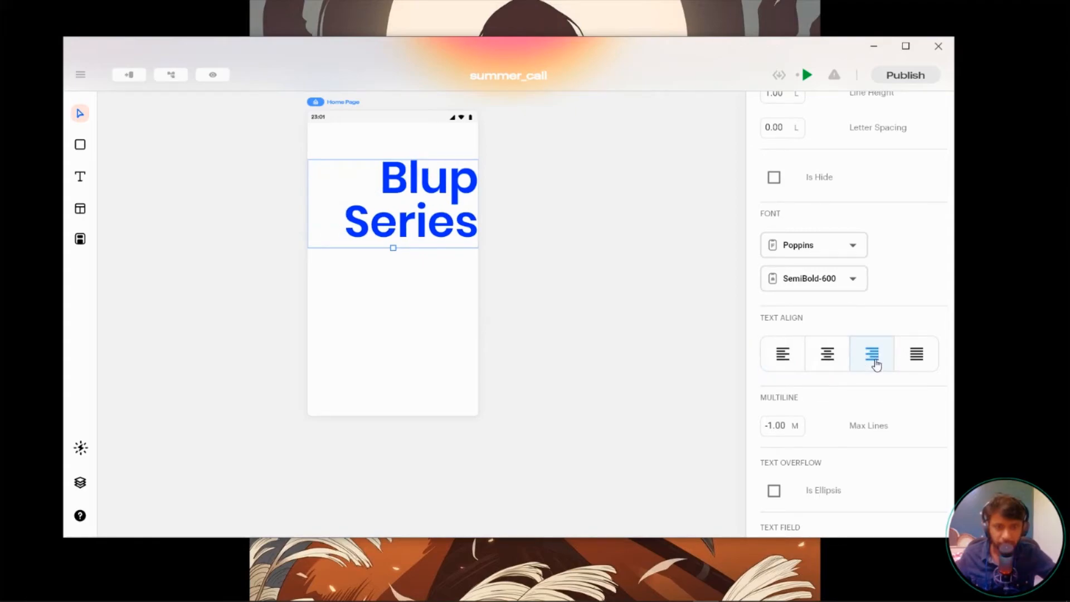
click(910, 363)
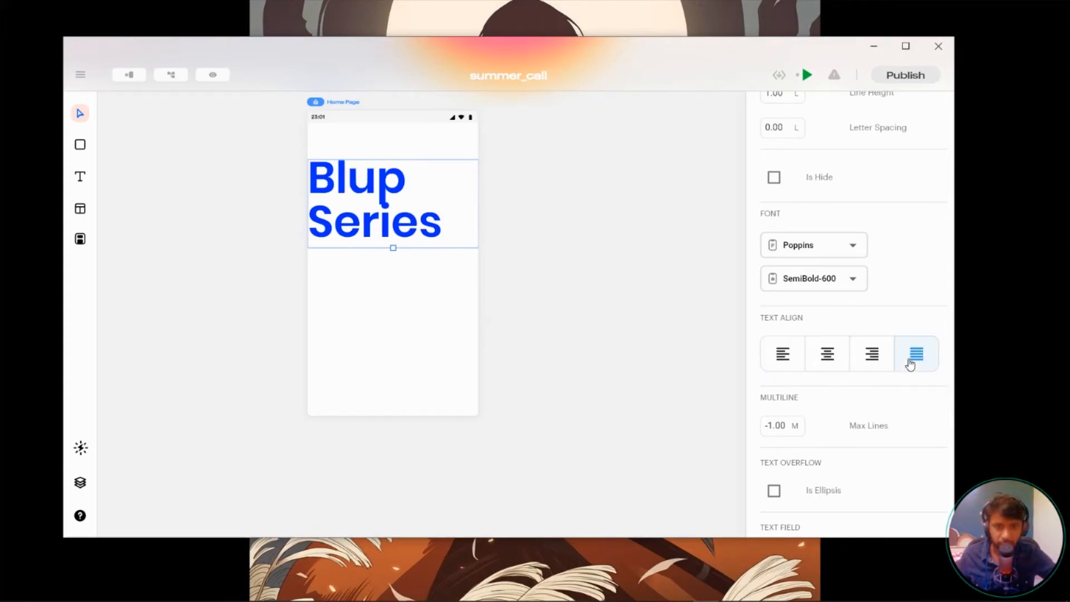
click(828, 361)
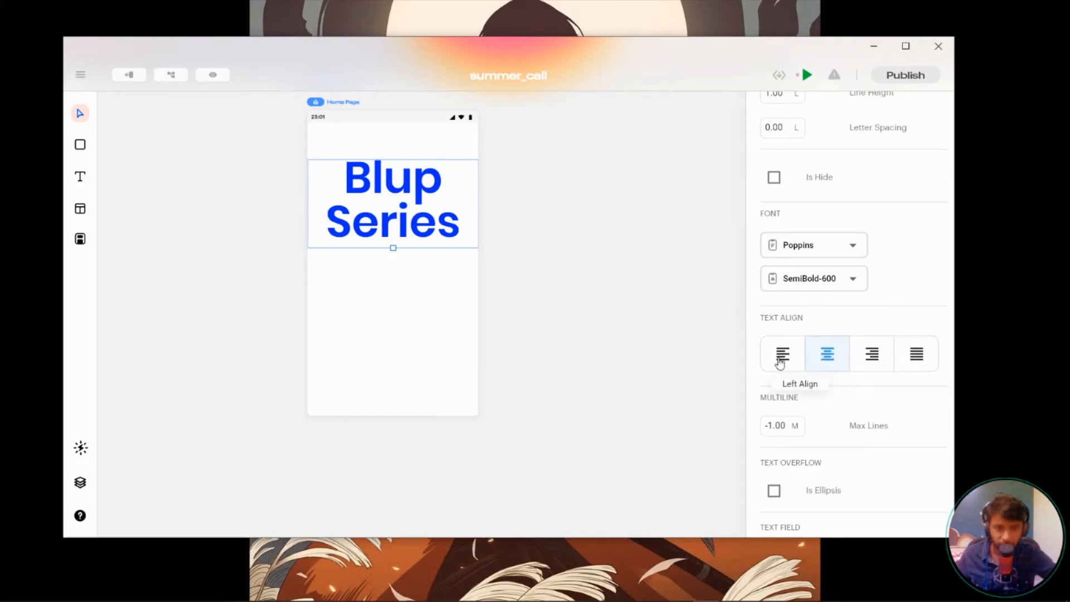
Step: Try limiting the text to a maximum of 1 line, restore Max Lines to -1, and reselect the text
scroll(781, 426, up, 2)
scroll(783, 428, down, 1)
scroll(784, 432, up, 2)
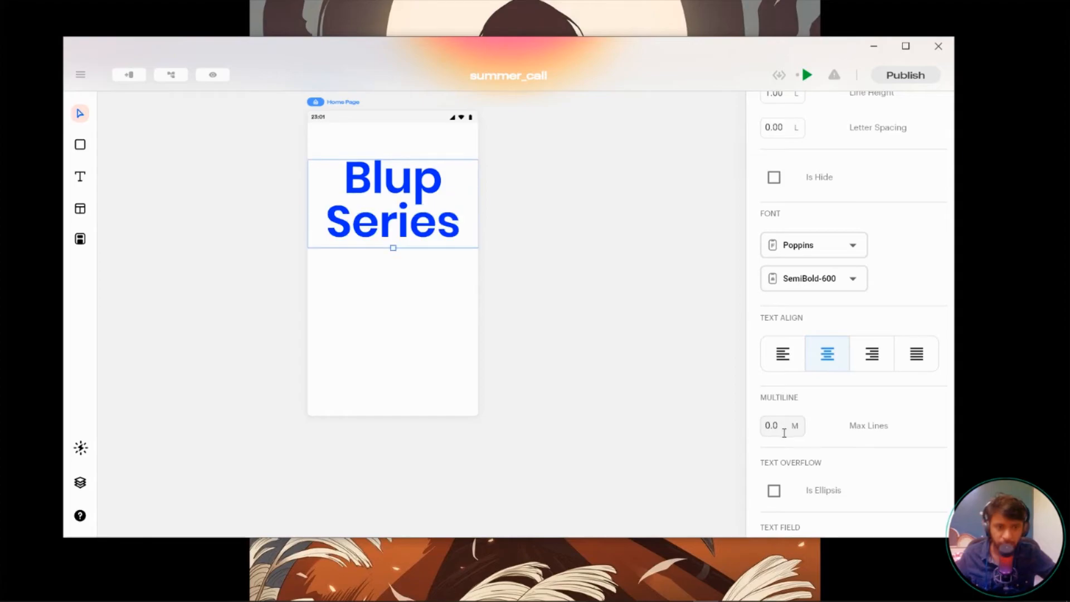
scroll(840, 427, down, 1)
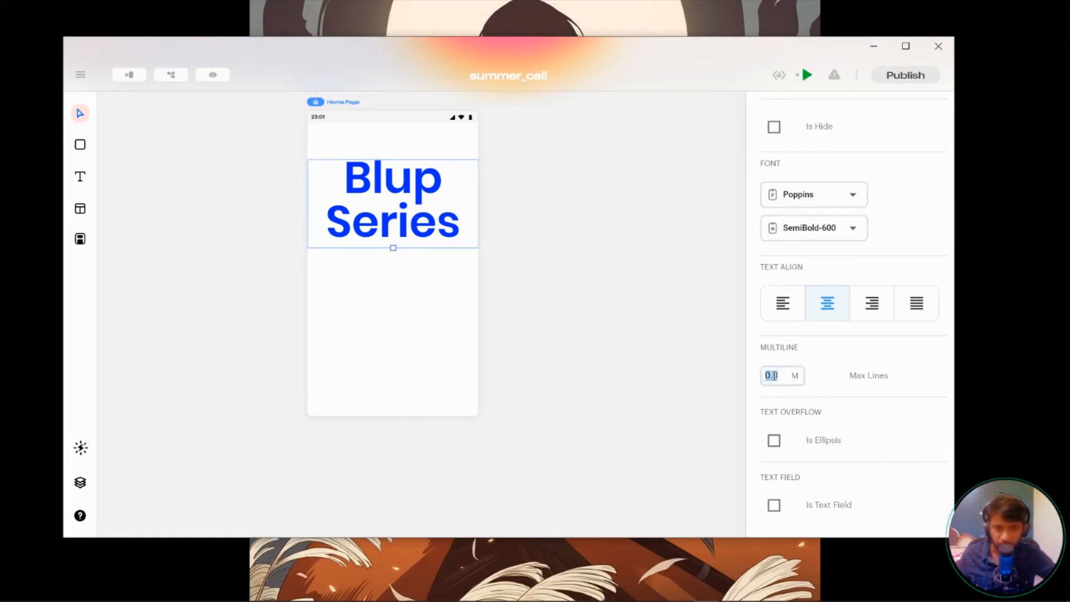
text(1)
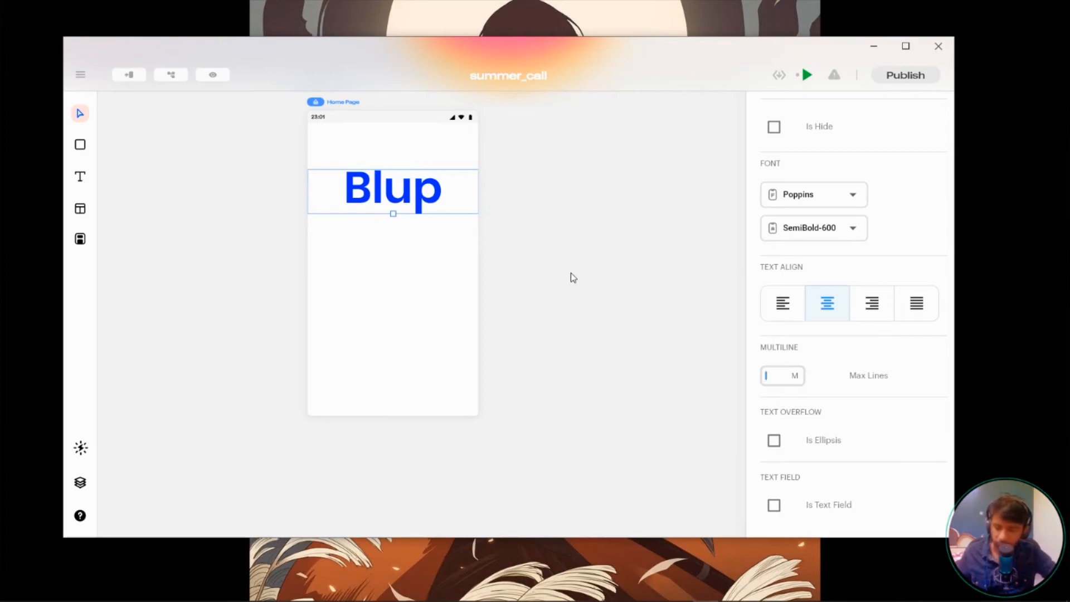
text(1)
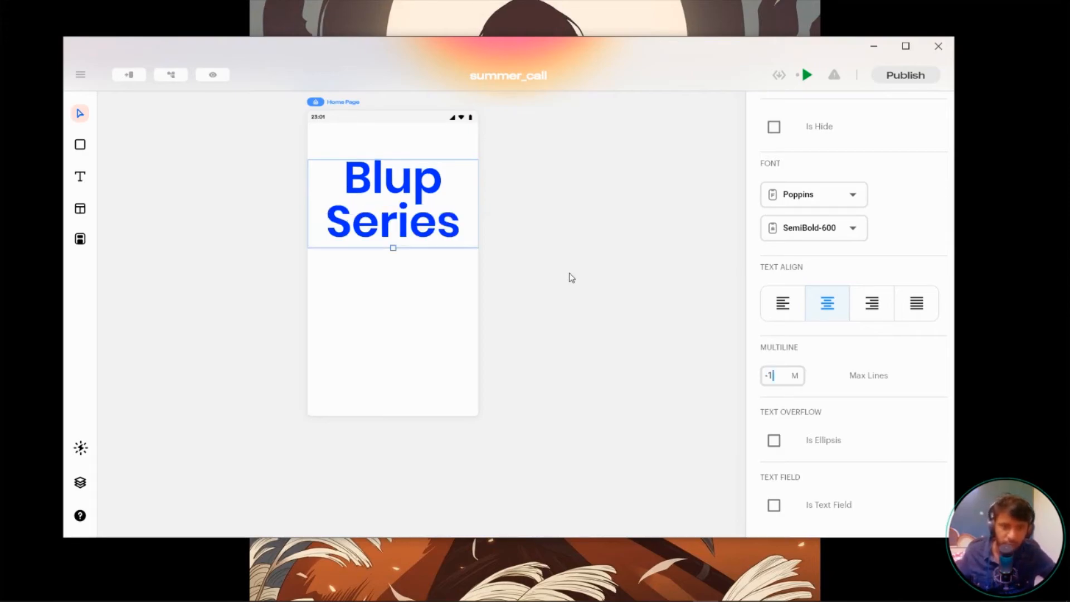
click(399, 351)
click(432, 224)
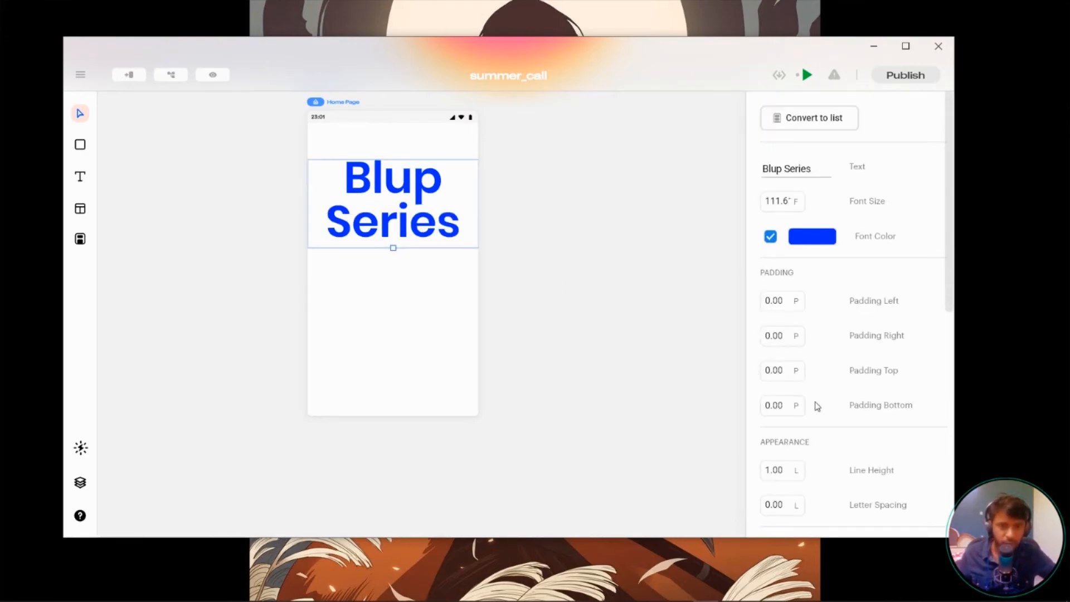
Step: Try the Is Ellipsis text overflow option on the "Blup Series" text and turn it off again
scroll(948, 247, down, 2)
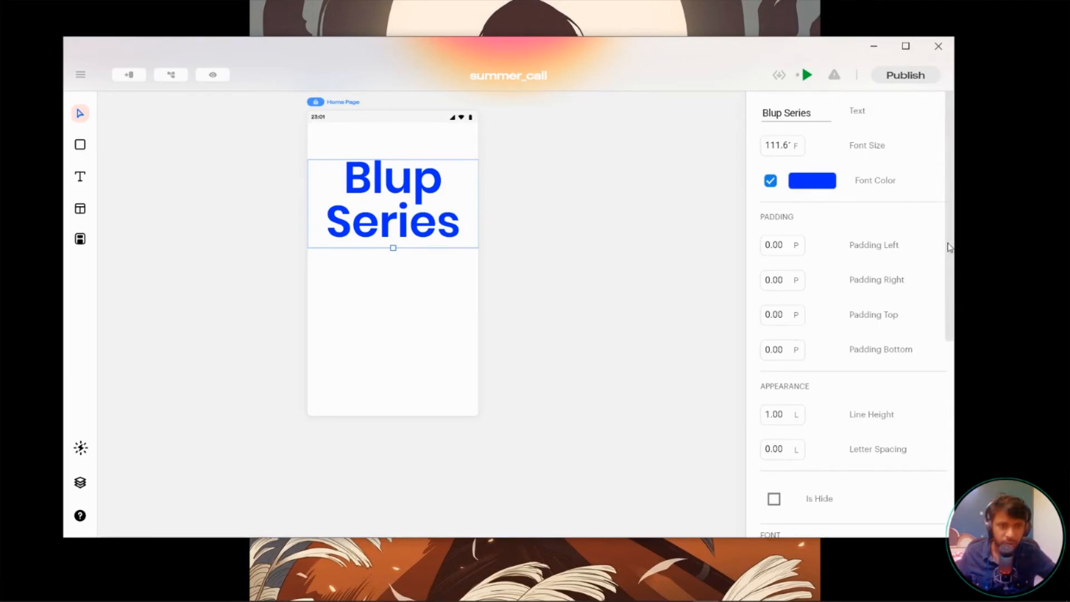
scroll(949, 228, down, 6)
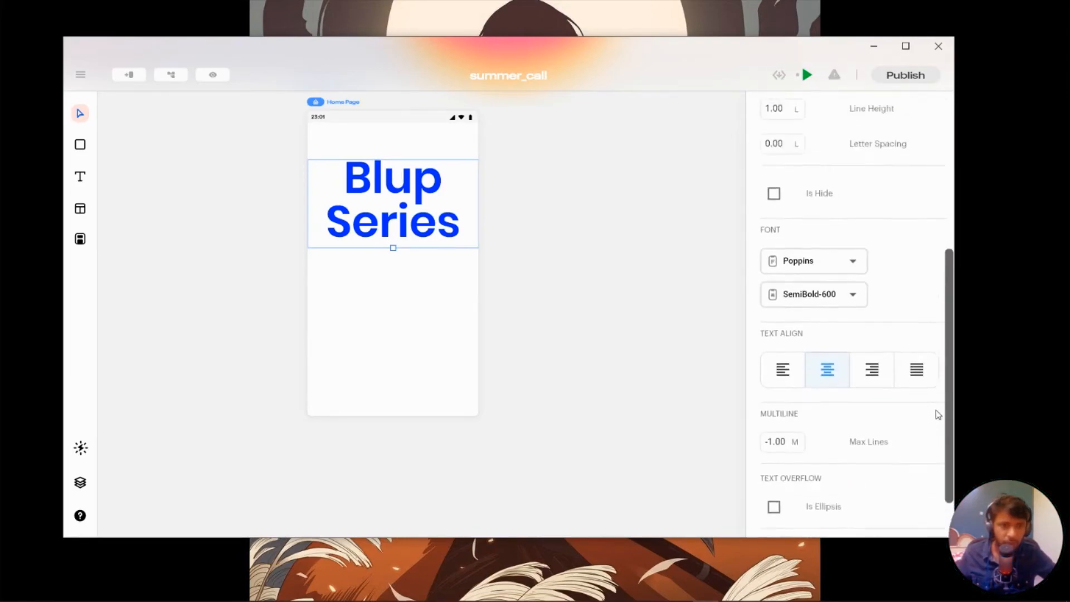
scroll(932, 454, down, 1)
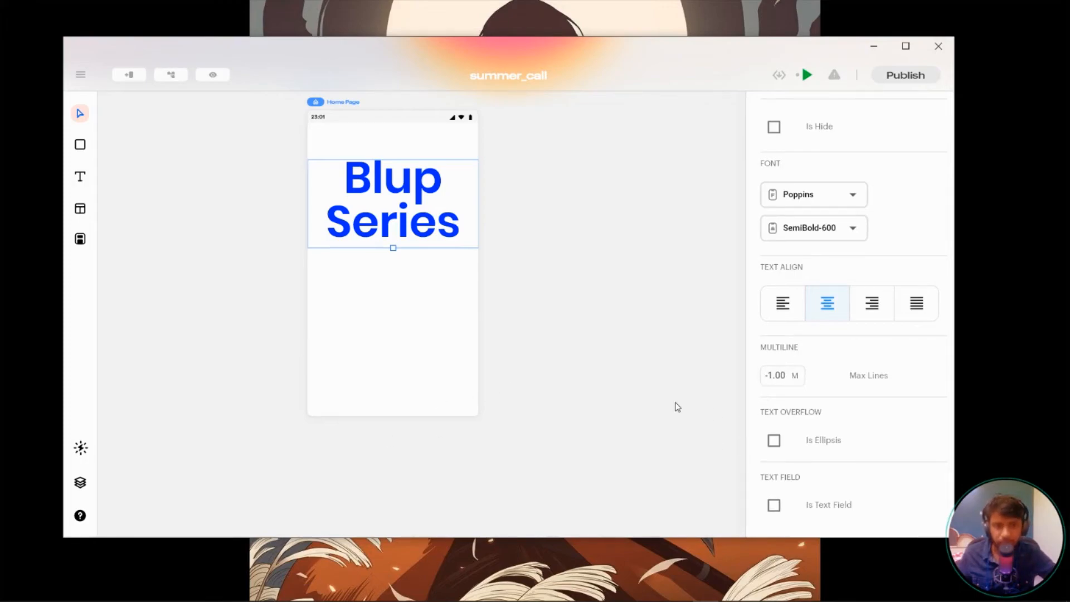
click(773, 441)
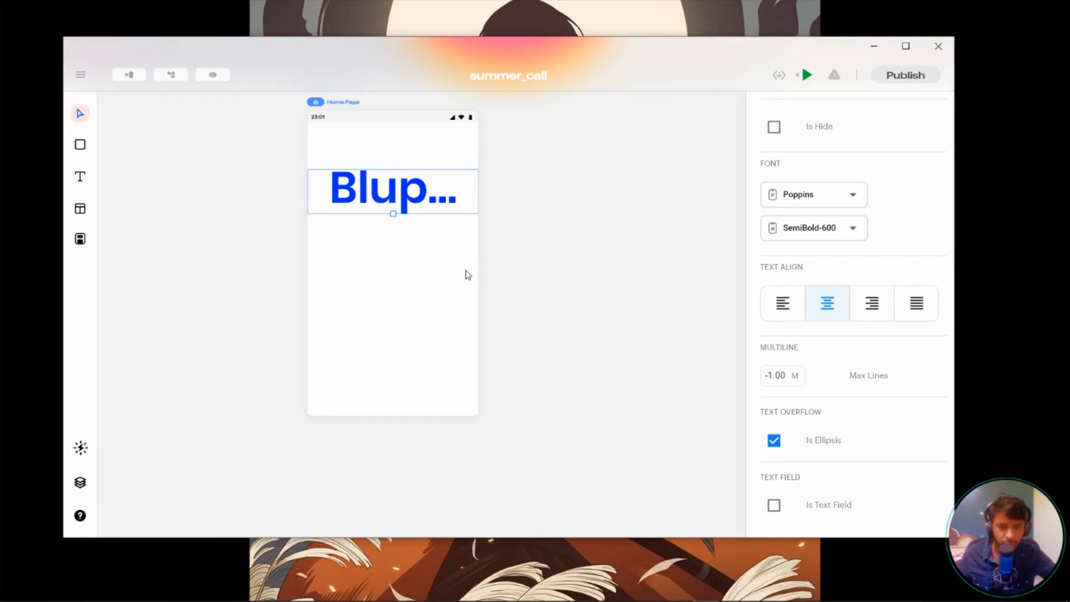
click(775, 441)
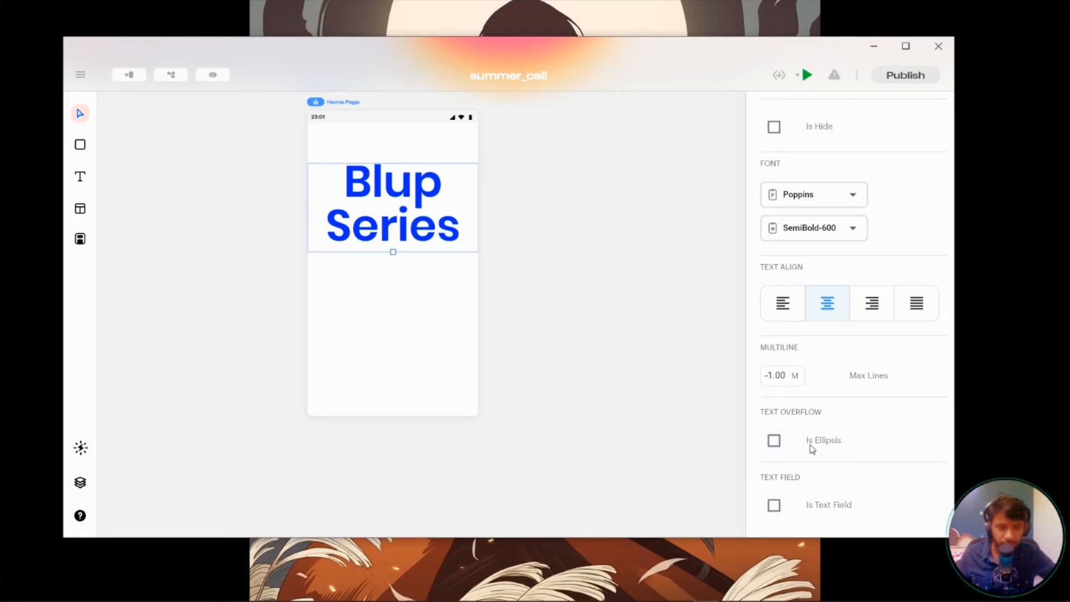
Step: Convert the "Blup Series" text into a text field and move it to the upper middle of the page
click(774, 505)
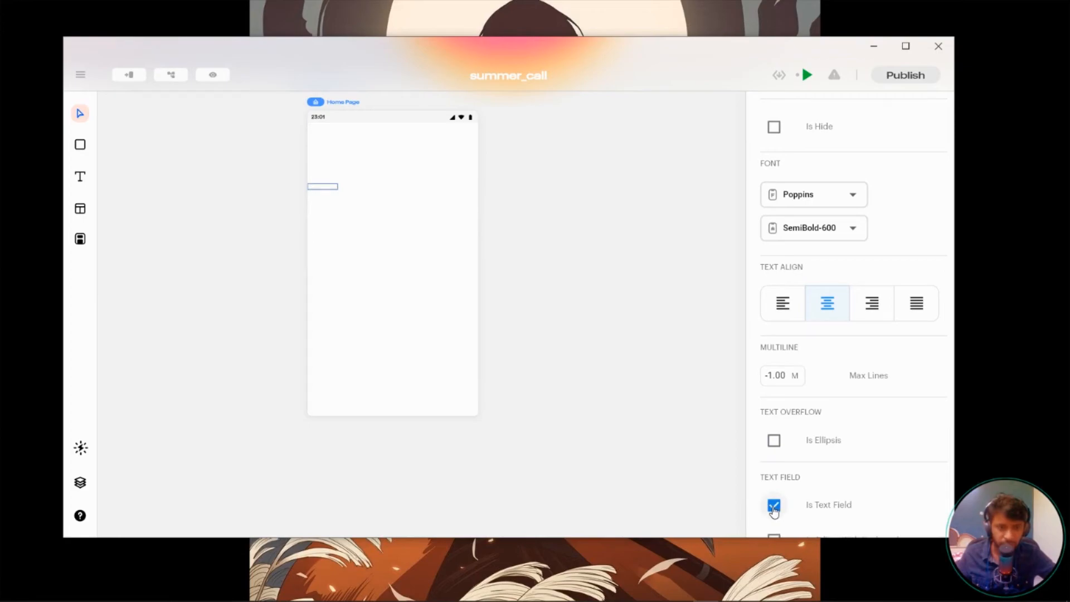
scroll(862, 466, down, 3)
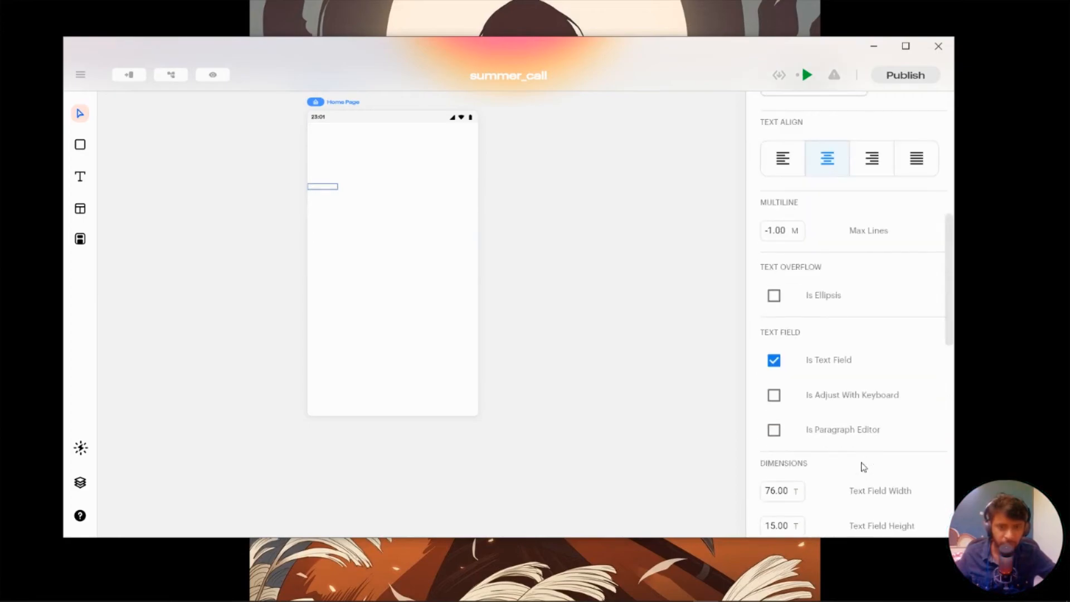
scroll(782, 407, up, 1)
drag(329, 191, 405, 177)
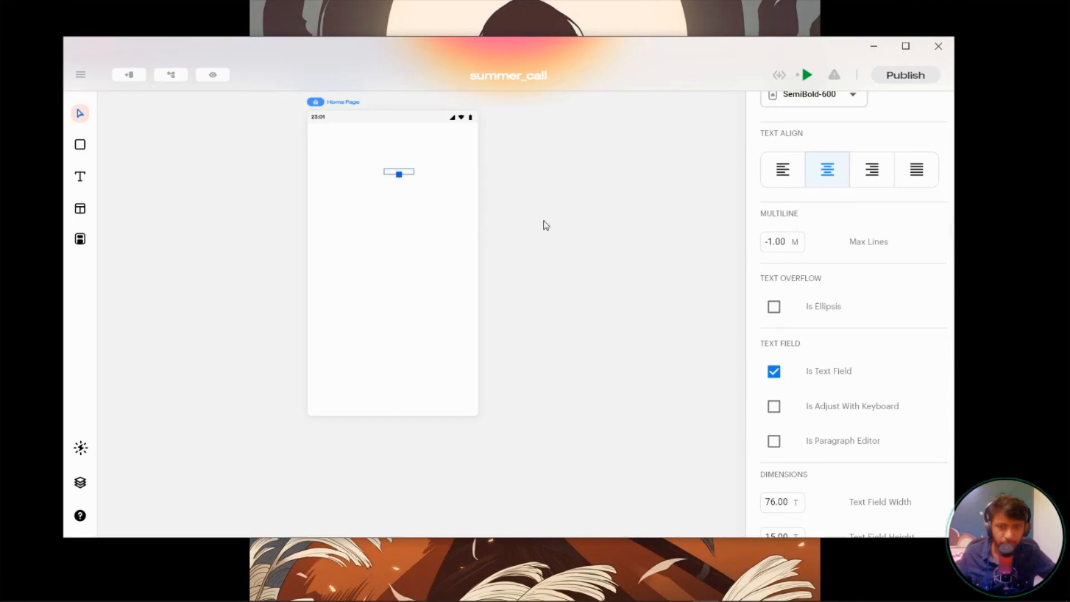
Step: Resize the text field to a width of 301 and a height of 52
scroll(856, 424, down, 1)
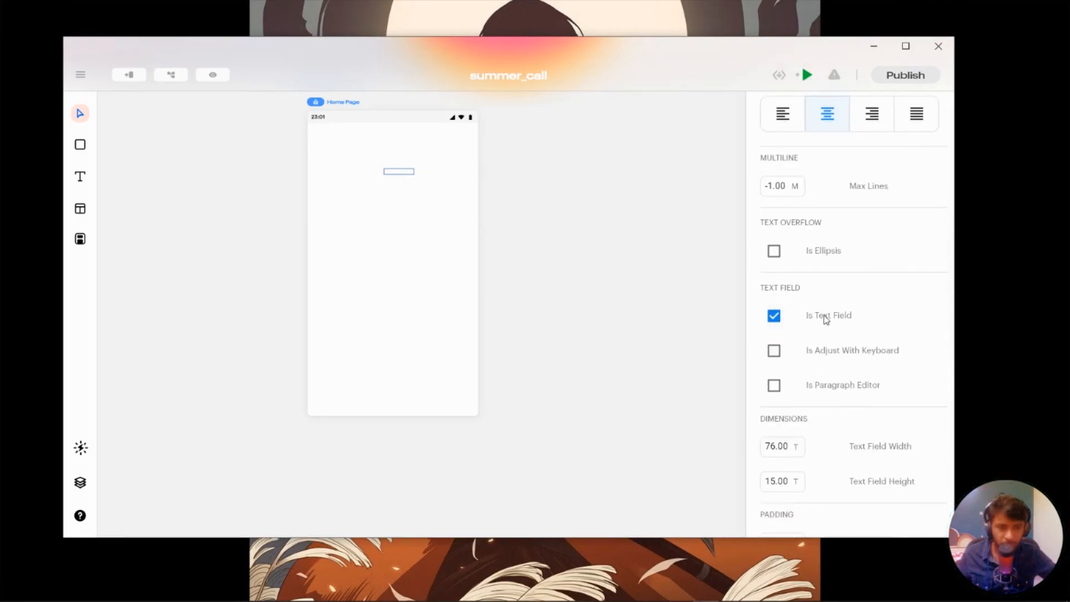
scroll(837, 408, down, 2)
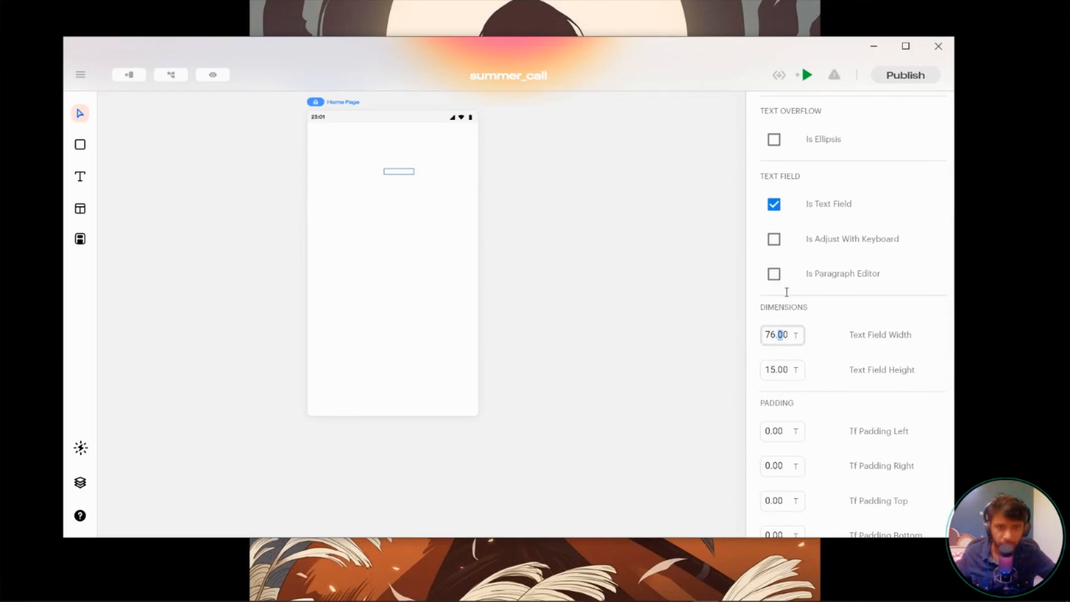
mouse_move(775, 338)
mouse_down()
mouse_move(777, 366)
mouse_move(779, 346)
mouse_up()
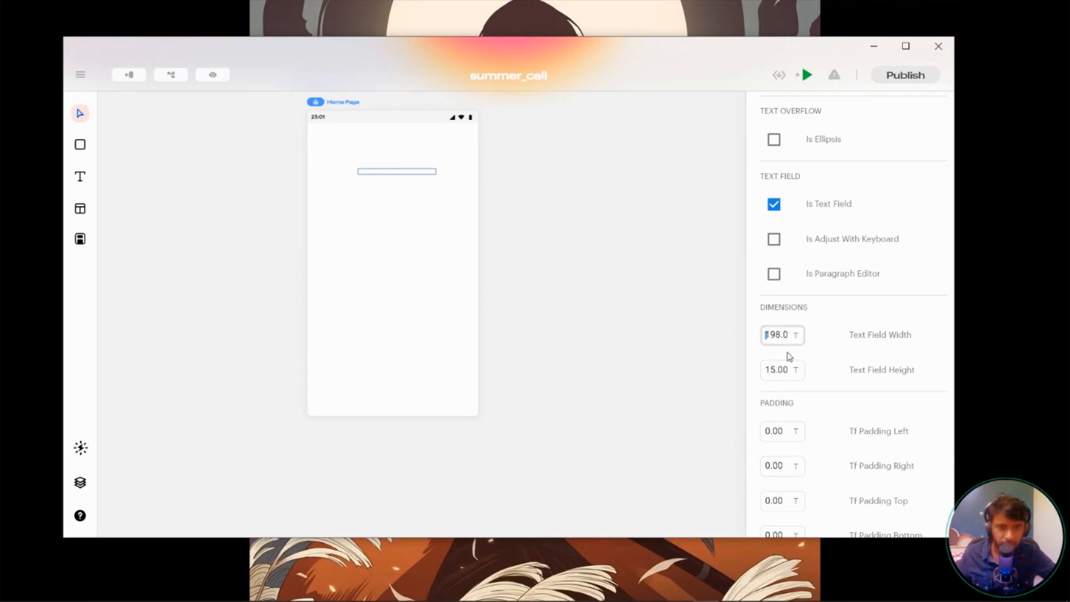
drag(789, 368, 802, 117)
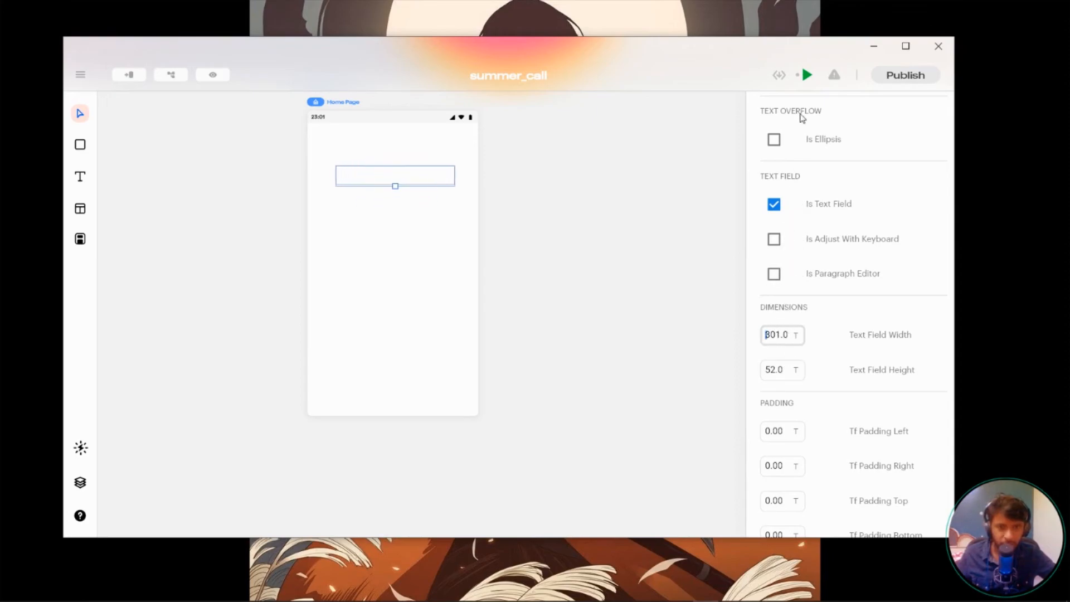
Step: Give the text field a translucent light red background color at 27% opacity
scroll(851, 393, down, 2)
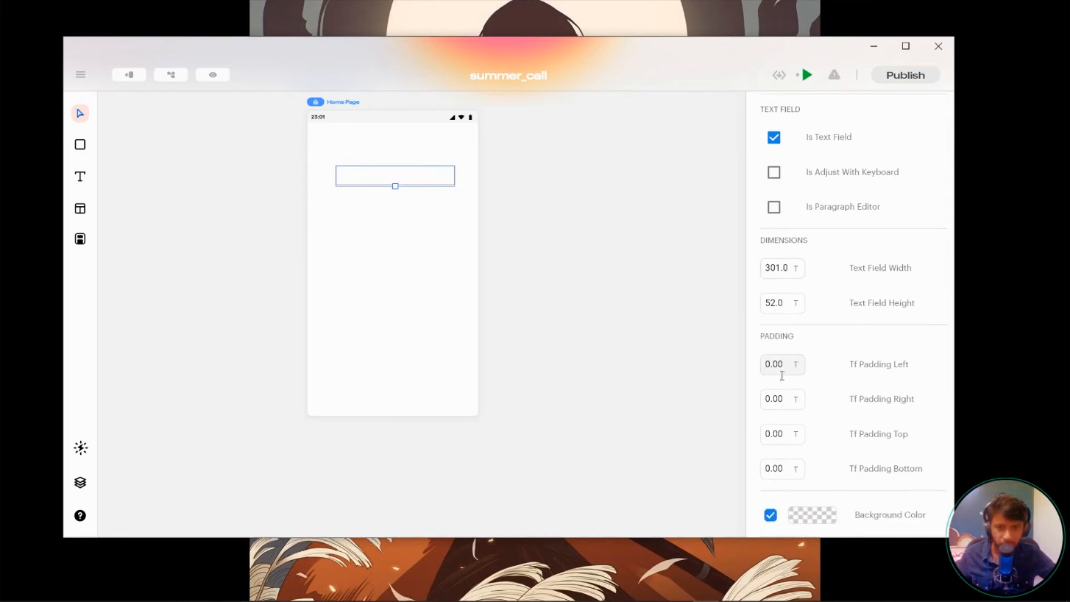
scroll(827, 421, down, 2)
scroll(846, 407, down, 2)
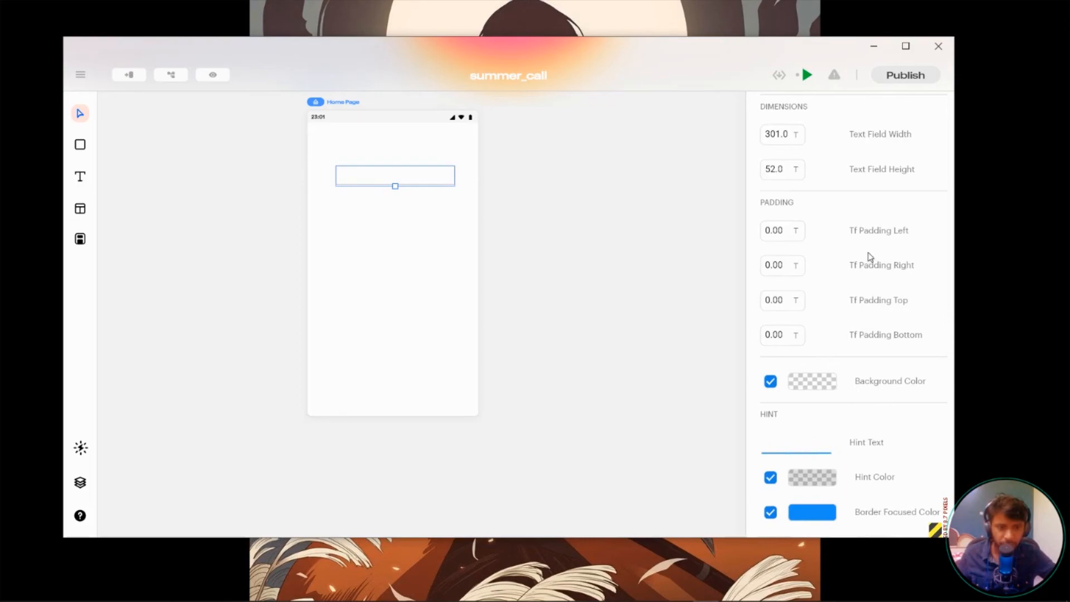
scroll(884, 345, down, 1)
scroll(886, 344, up, 1)
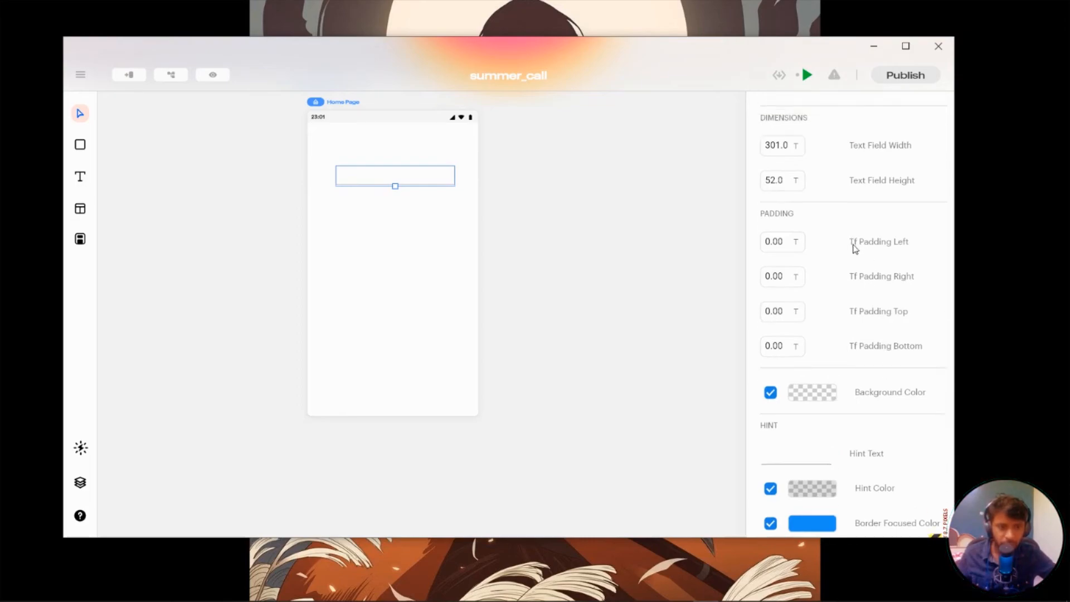
click(813, 394)
mouse_move(800, 219)
mouse_down()
mouse_move(857, 212)
mouse_move(867, 143)
mouse_up()
drag(782, 313, 827, 313)
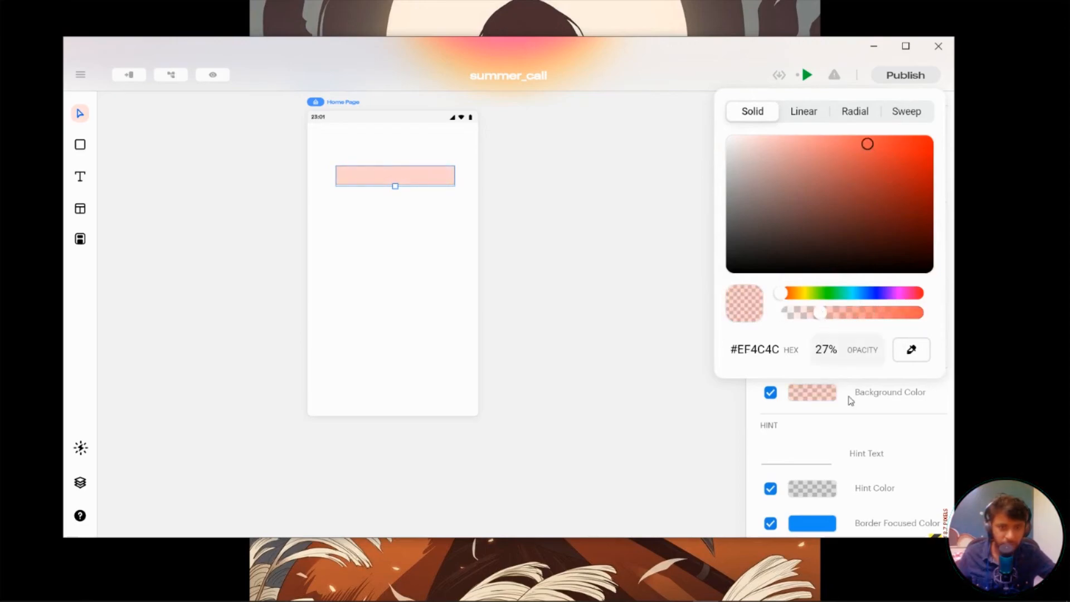
click(888, 425)
Step: Enter "Hint" as the text field's hint text
scroll(827, 414, down, 1)
click(788, 423)
text(Hin)
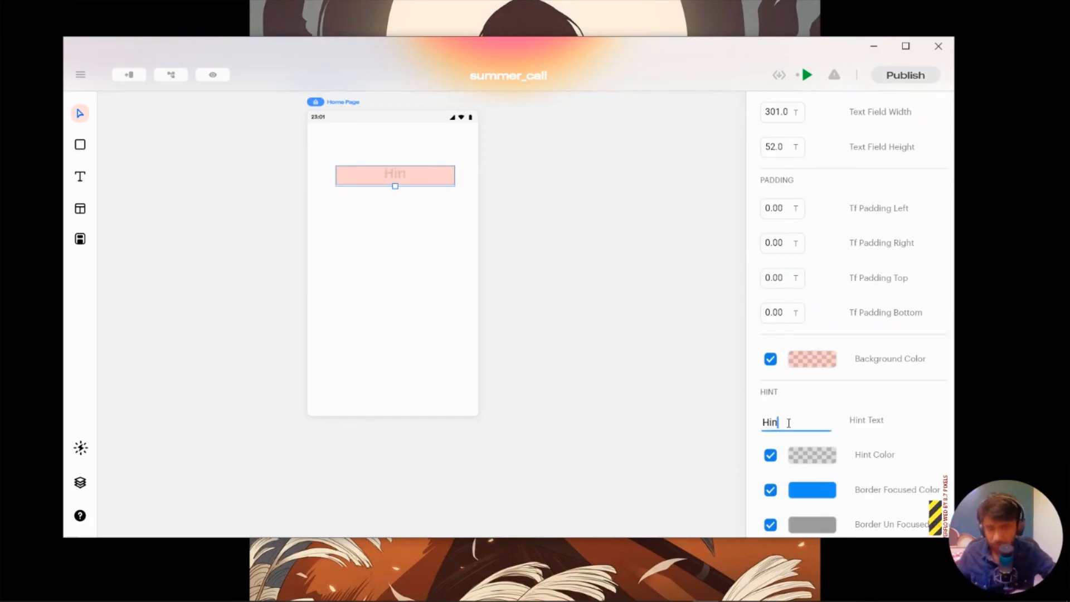
text(t)
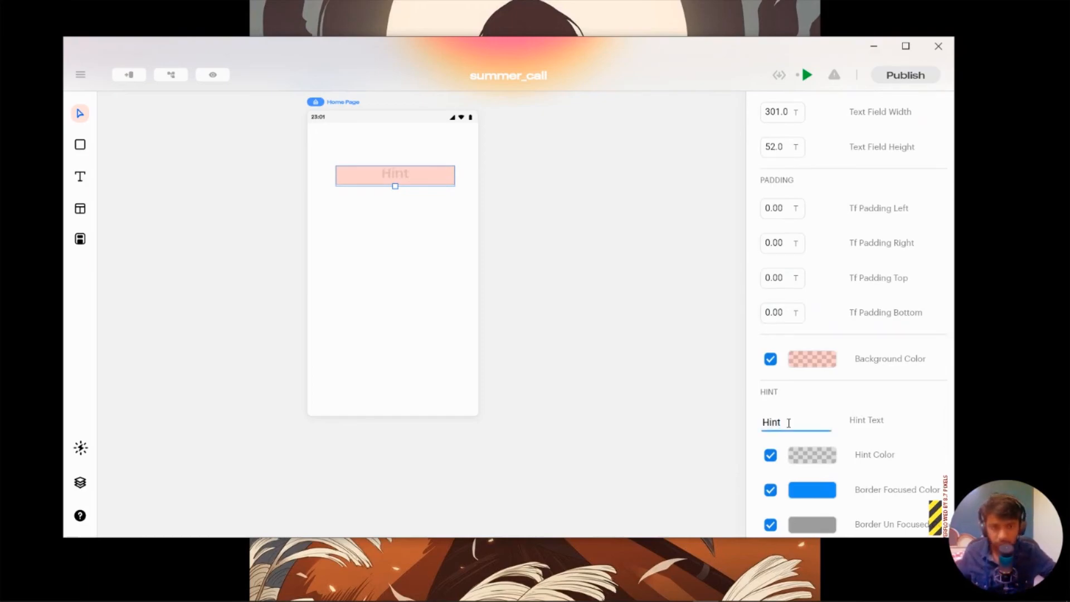
Step: Change the hint color to a fully opaque bright red
click(812, 456)
drag(817, 273, 938, 215)
drag(796, 380, 928, 372)
drag(818, 225, 946, 172)
click(945, 163)
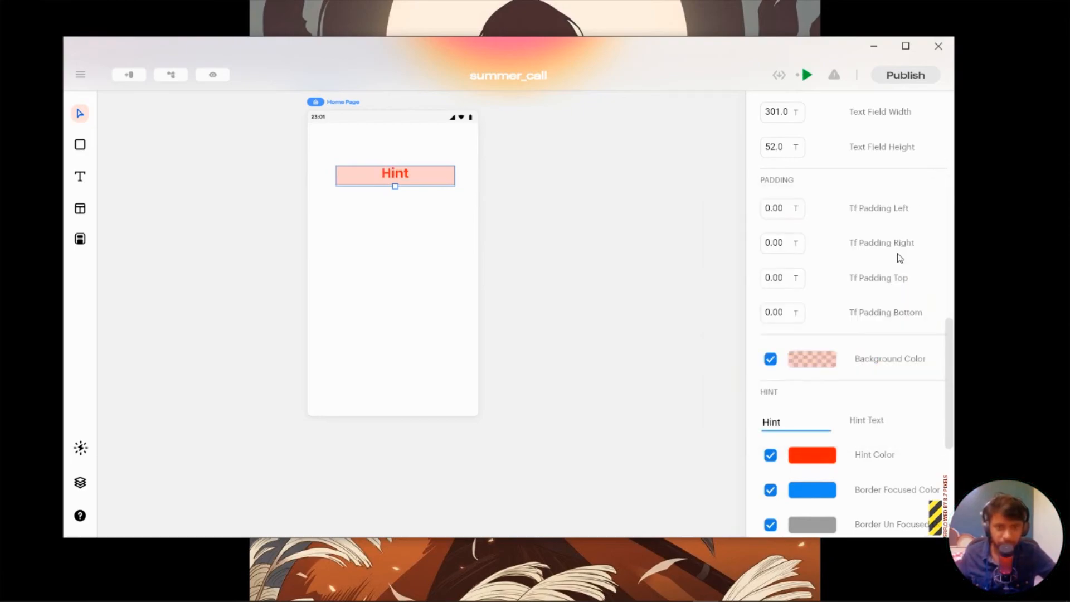
Step: Change the text field's Border Focused Color to a lighter blue
scroll(858, 410, down, 2)
click(812, 412)
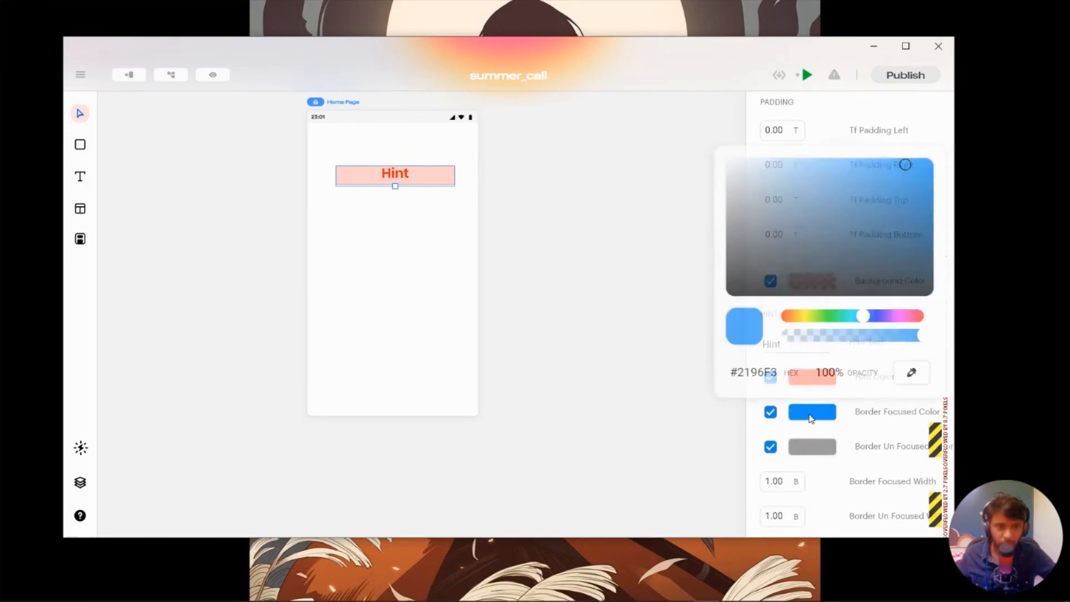
drag(869, 202, 865, 158)
click(945, 137)
Step: Try blue and green tones for the text field's unfocused border color and settle on teal
scroll(842, 397, down, 6)
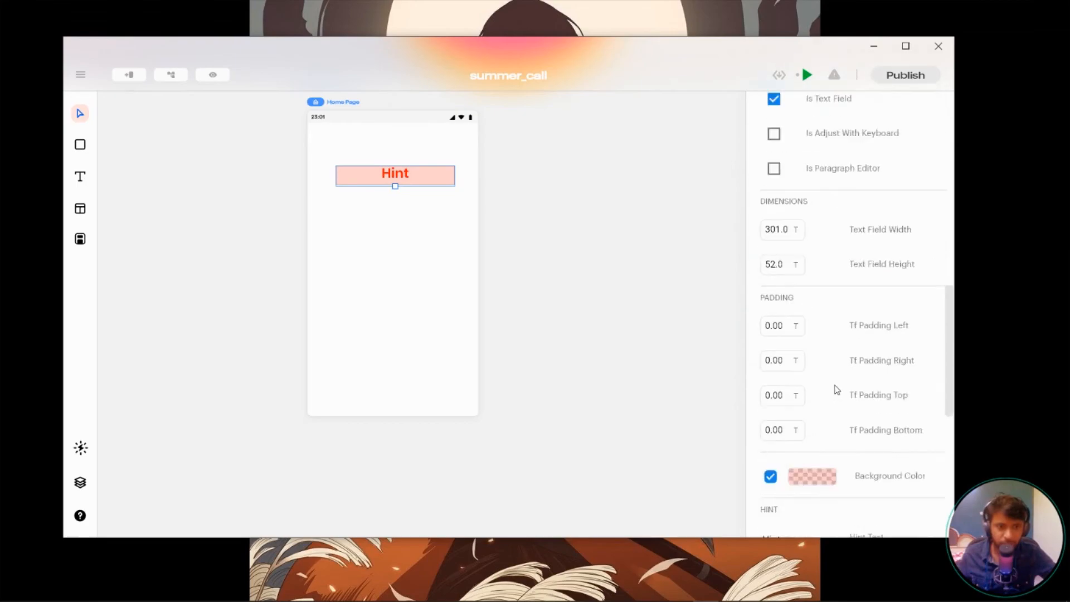
click(808, 437)
drag(819, 229, 855, 179)
drag(779, 334, 873, 336)
drag(900, 248, 844, 117)
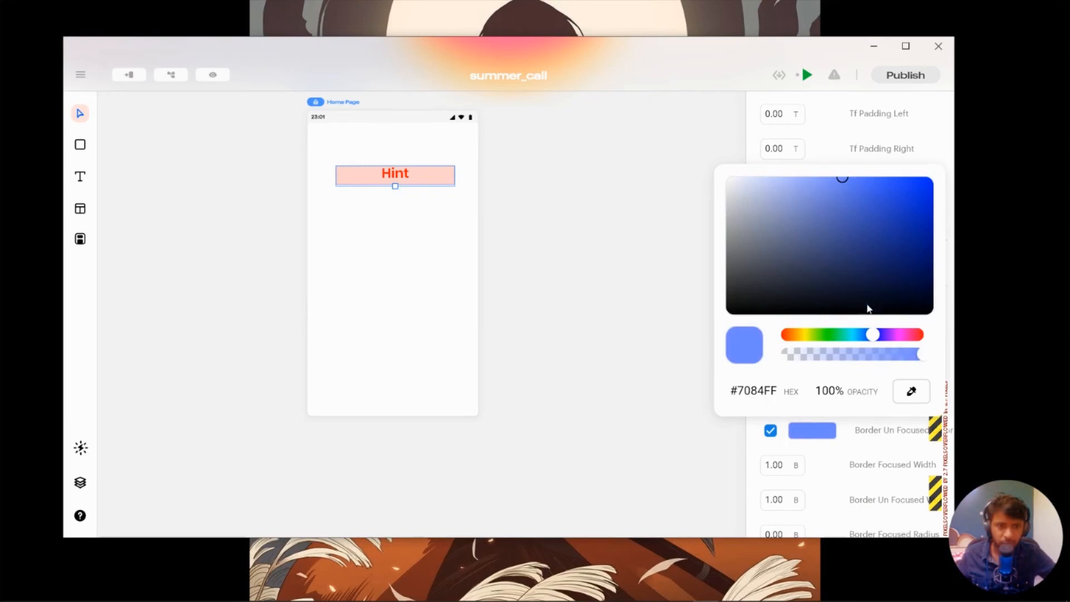
drag(871, 335, 847, 349)
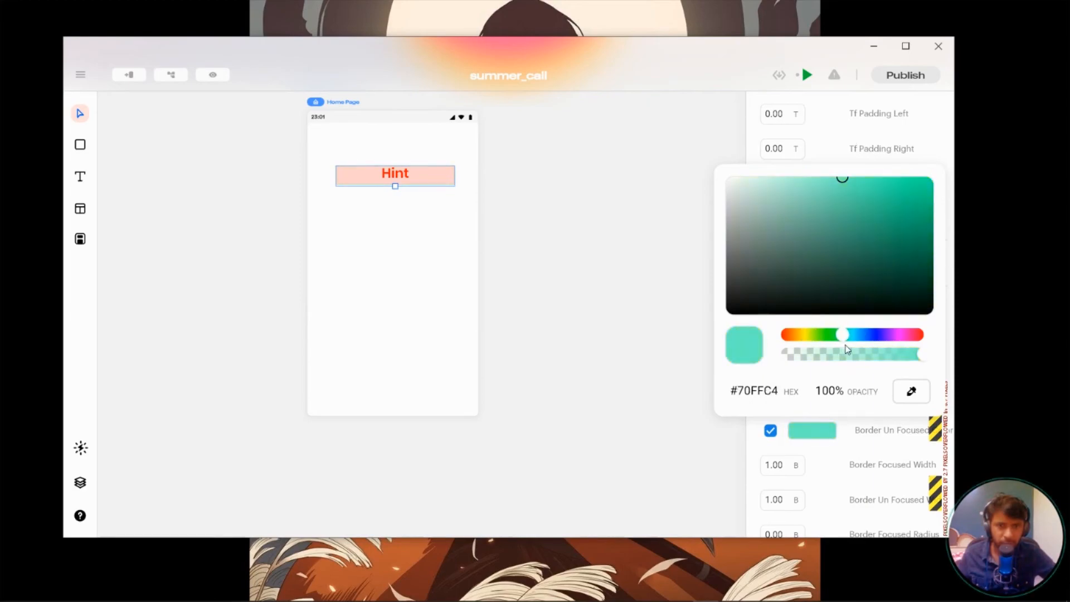
drag(854, 215, 941, 152)
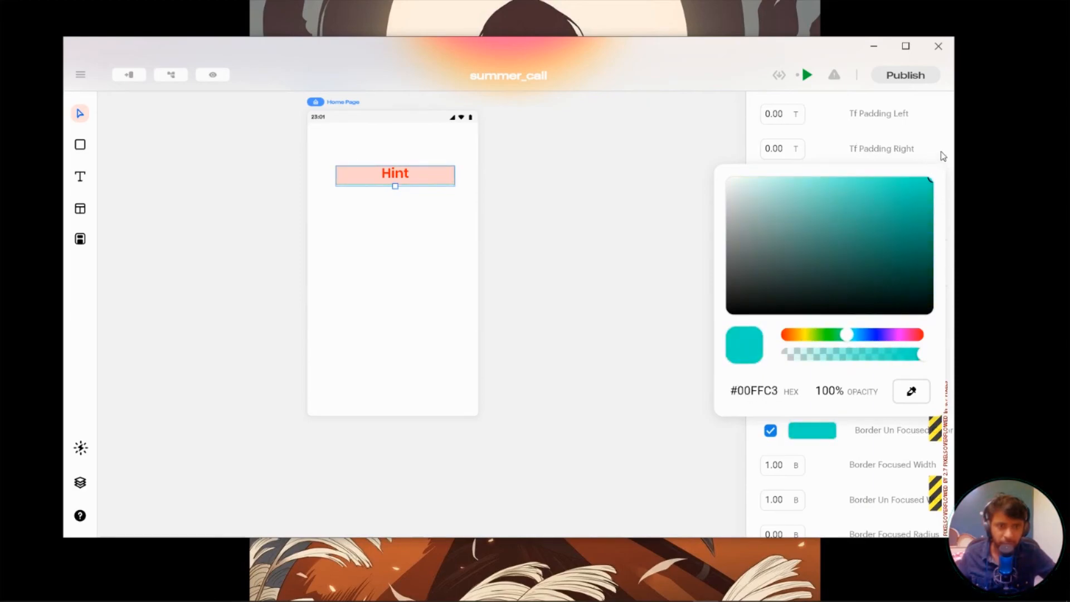
click(458, 255)
Step: Reselect the text field and adjust its Border Focused Width, ending at 1.0
scroll(365, 179, up, 6)
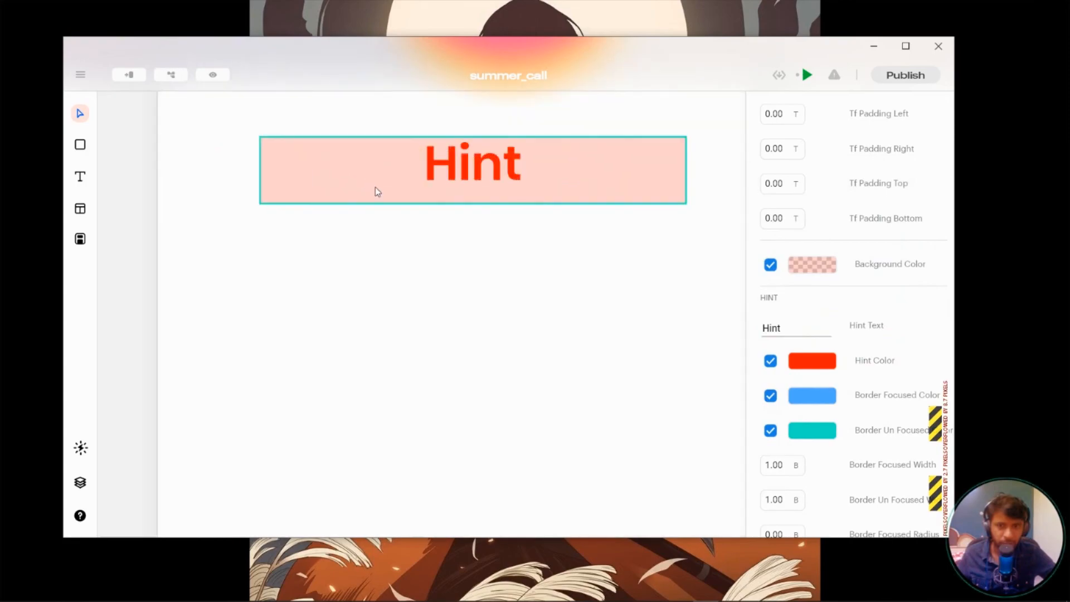
drag(423, 264, 416, 330)
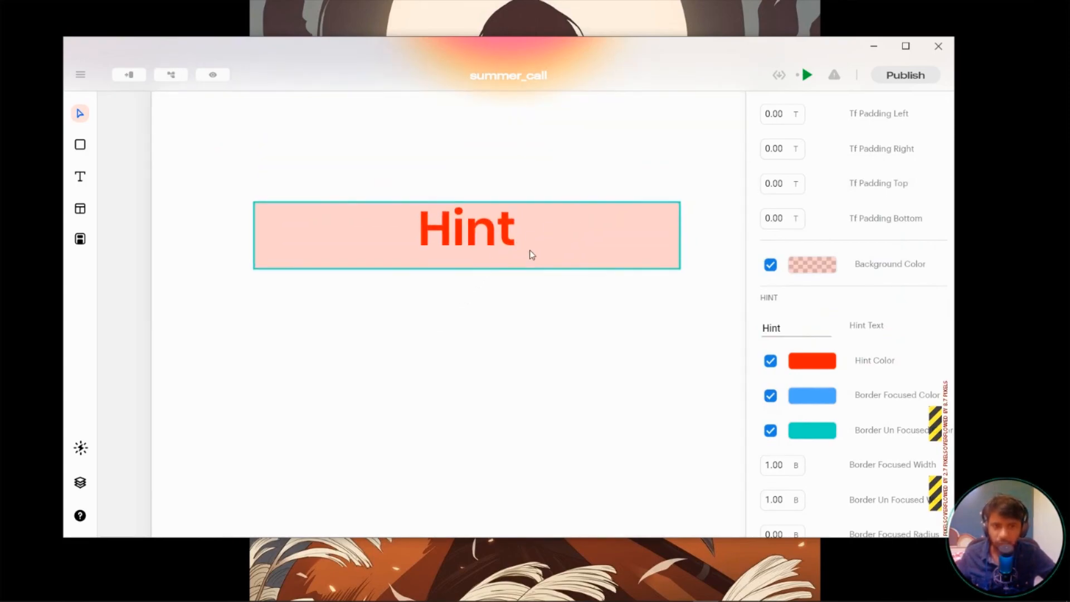
drag(530, 253, 551, 265)
scroll(540, 260, up, 1)
drag(514, 350, 460, 369)
click(484, 355)
click(655, 276)
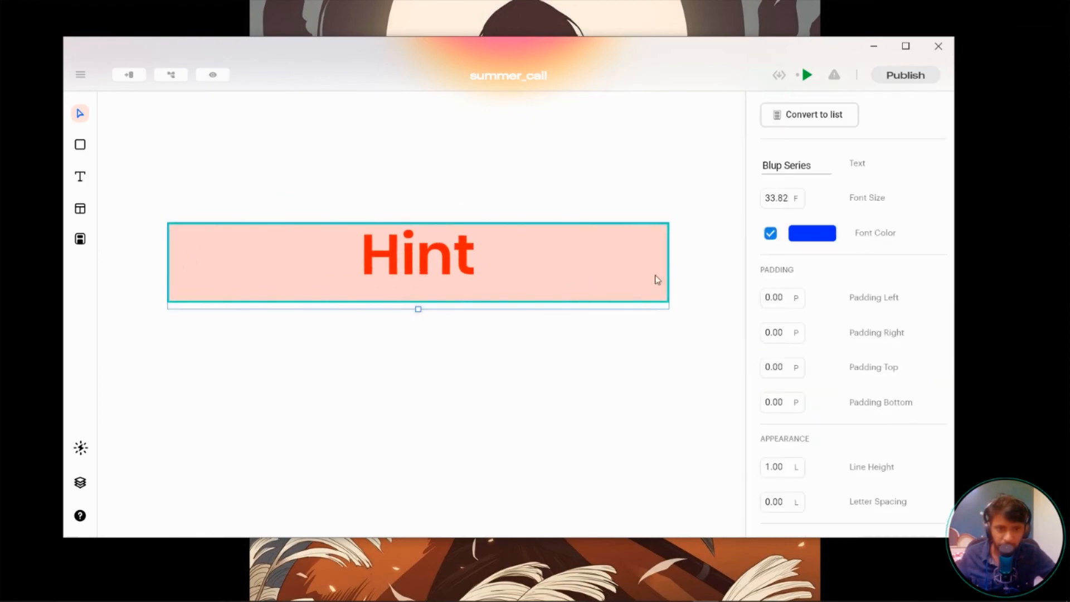
scroll(817, 398, down, 10)
scroll(817, 398, down, 10)
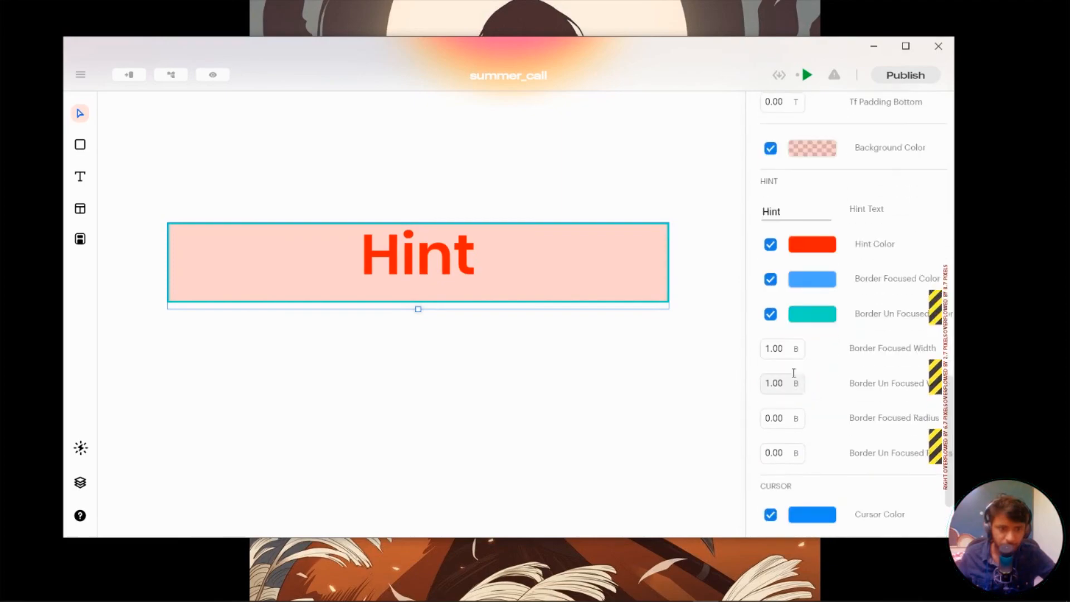
drag(778, 331, 779, 337)
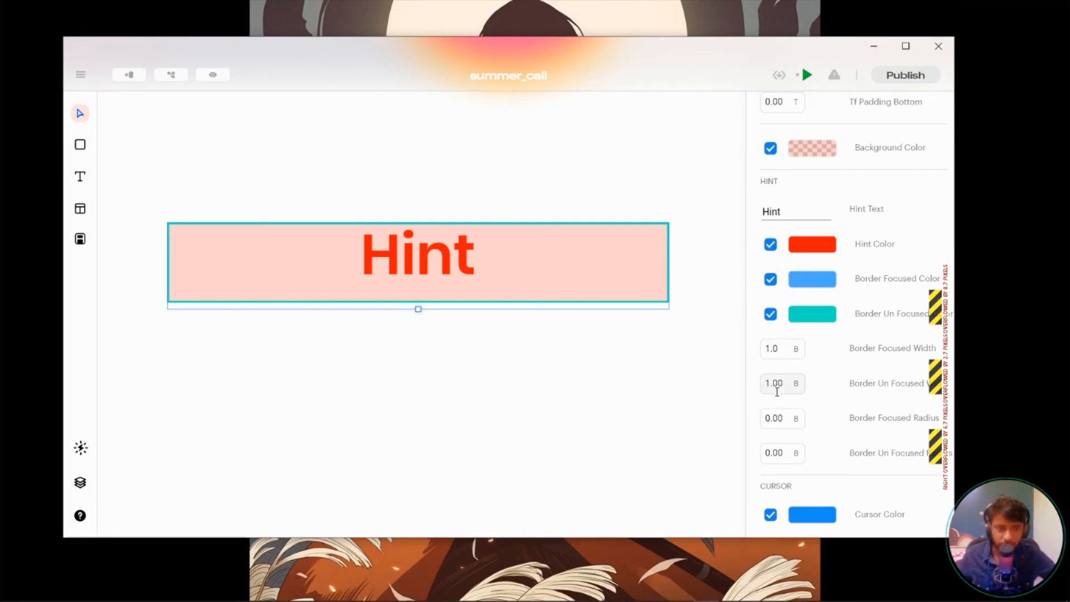
Step: Try different widths for the text field's unfocused border, such as 10 and 8, and settle on 5
scroll(773, 386, up, 11)
scroll(772, 386, down, 12)
scroll(773, 383, up, 8)
scroll(773, 383, down, 7)
scroll(773, 383, up, 15)
scroll(774, 384, down, 10)
scroll(776, 385, up, 3)
scroll(776, 384, up, 5)
scroll(776, 385, down, 14)
scroll(777, 381, up, 20)
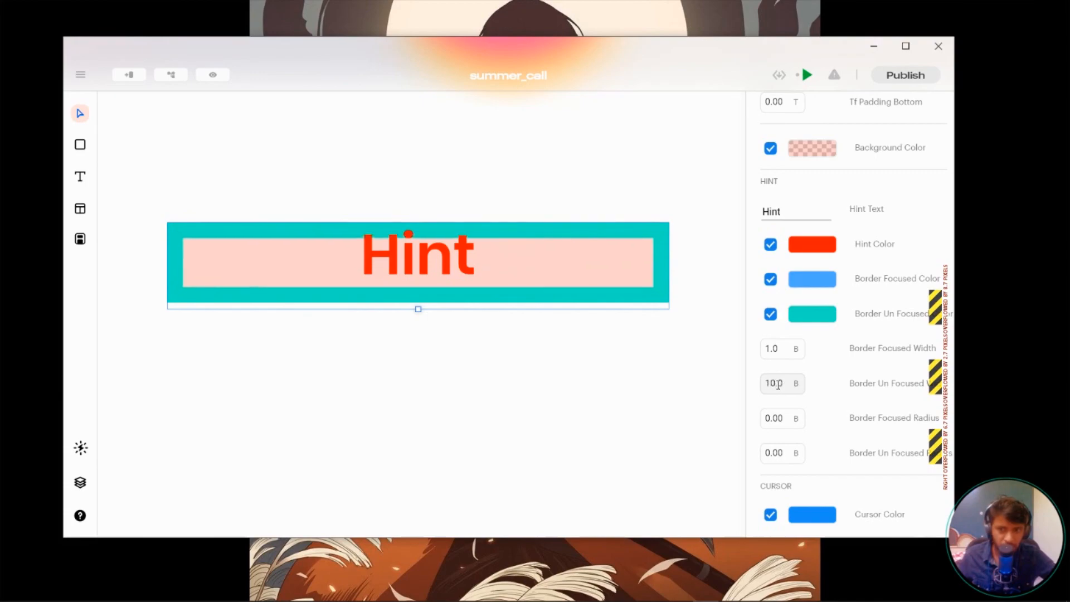
scroll(778, 373, up, 14)
scroll(780, 385, down, 20)
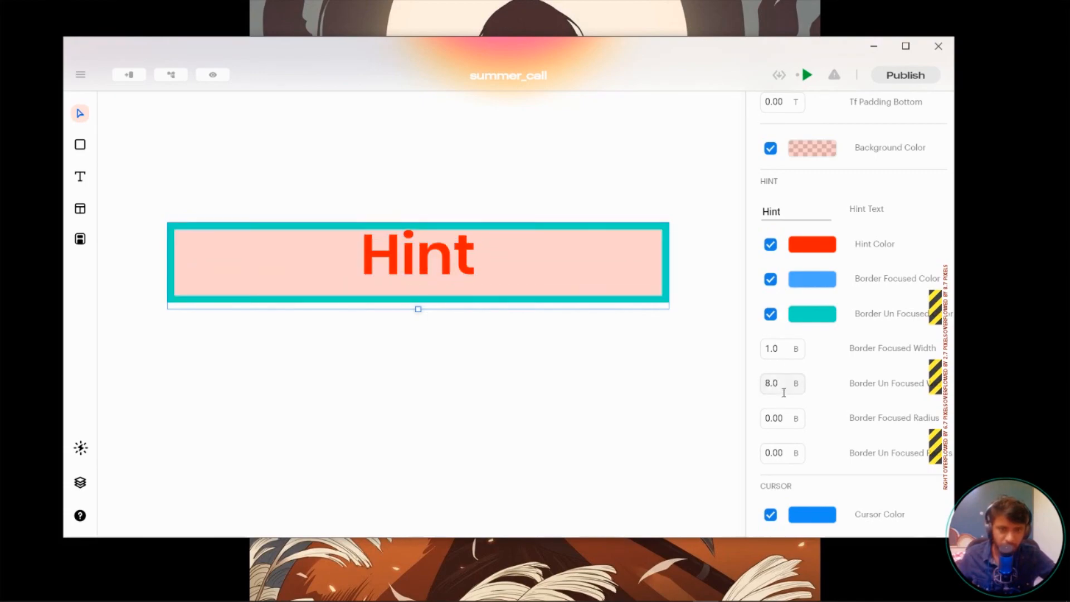
scroll(778, 385, up, 10)
scroll(777, 385, down, 5)
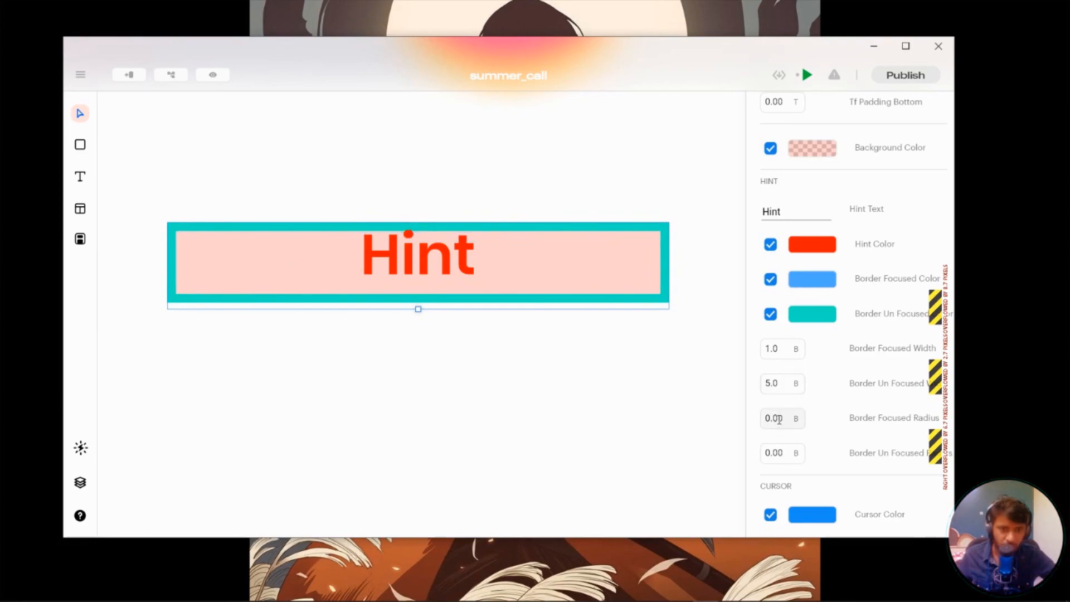
Step: Round the text field's corners by setting the unfocused border radius to 18
scroll(780, 448, up, 20)
scroll(782, 449, down, 20)
scroll(782, 446, up, 20)
scroll(782, 446, down, 20)
scroll(783, 444, up, 12)
scroll(783, 442, down, 5)
scroll(783, 442, down, 8)
scroll(780, 442, up, 14)
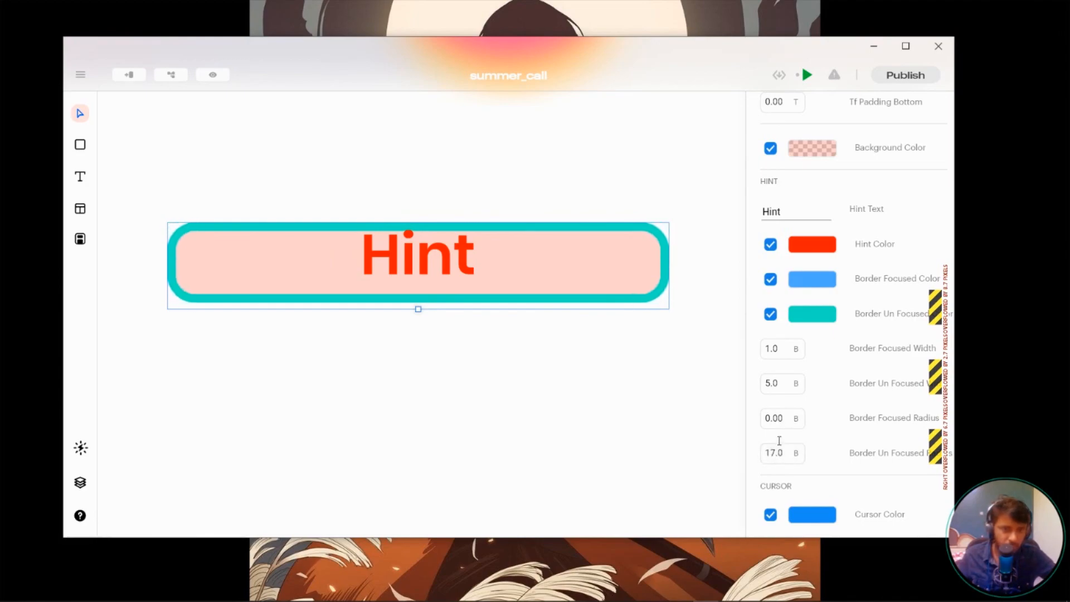
scroll(781, 441, up, 1)
scroll(844, 426, down, 2)
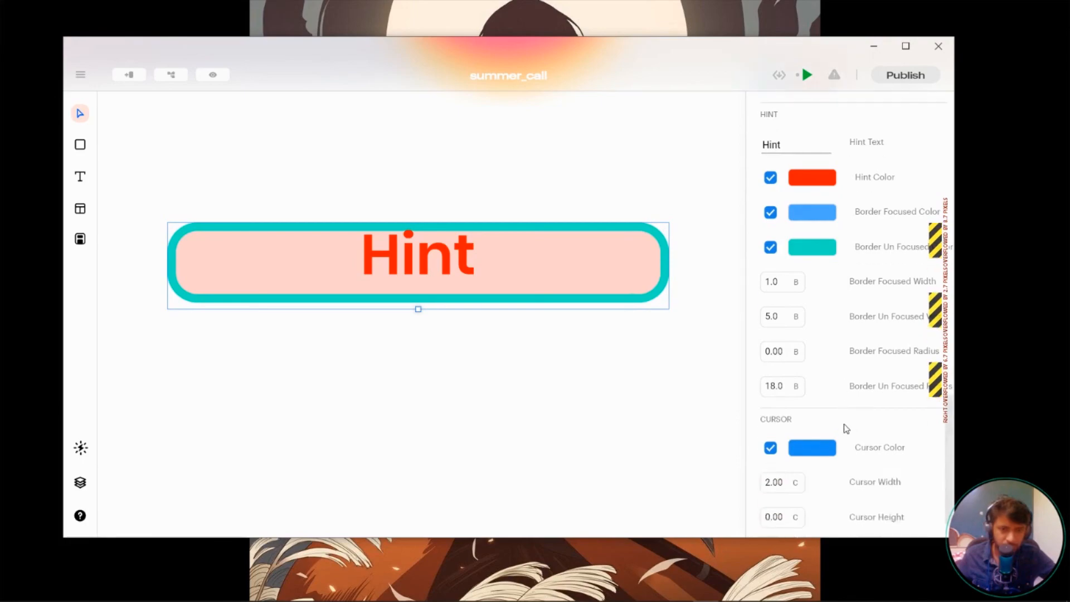
Step: Review the text field's cursor settings, its keyboard and paragraph options, and the whole field on the Home Page
scroll(844, 426, down, 1)
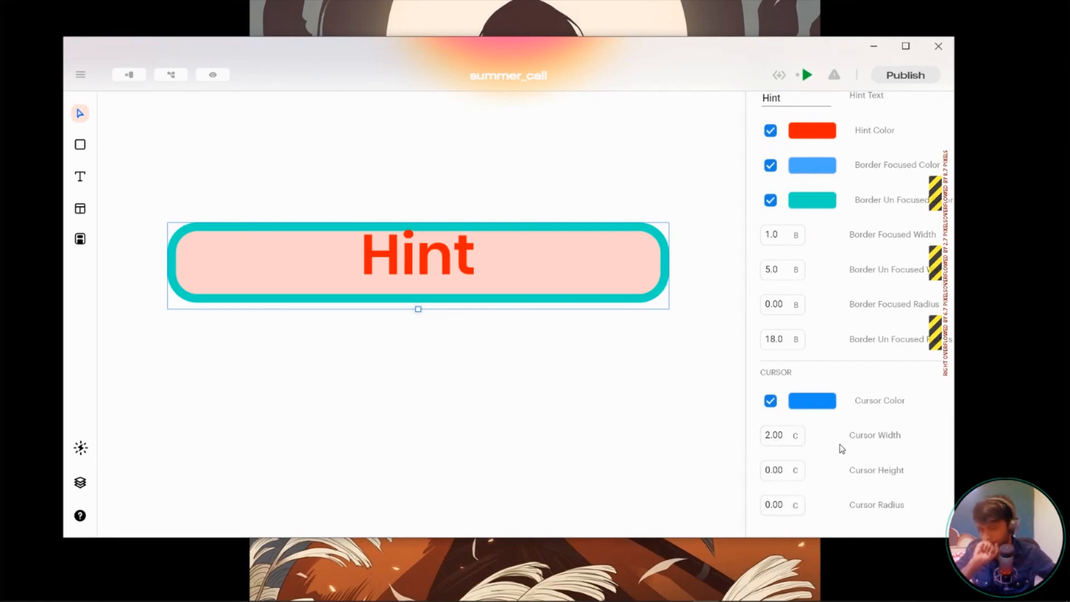
scroll(864, 295, up, 4)
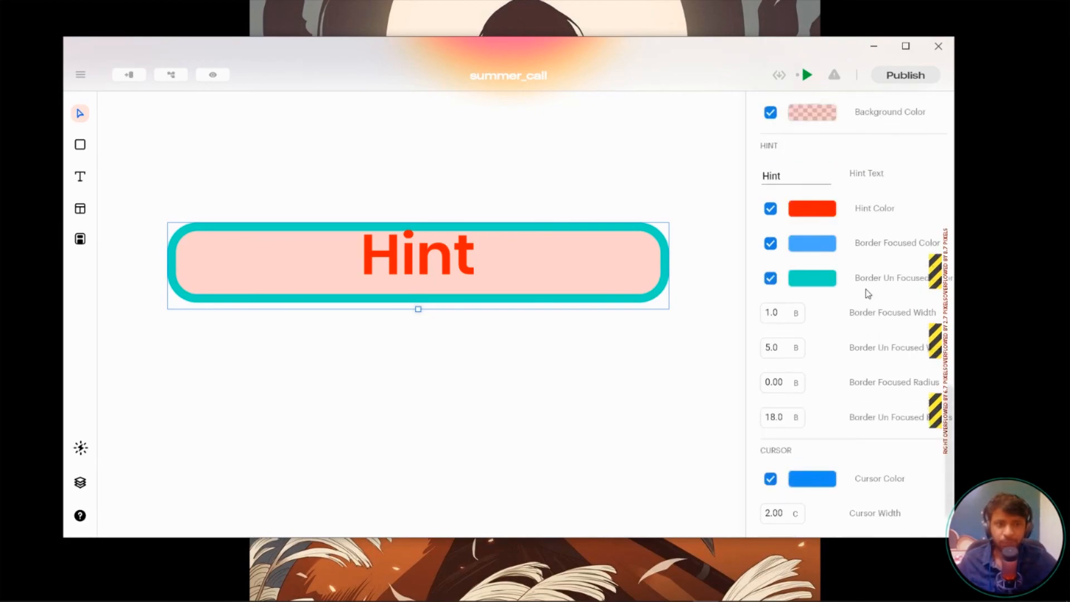
scroll(865, 285, up, 6)
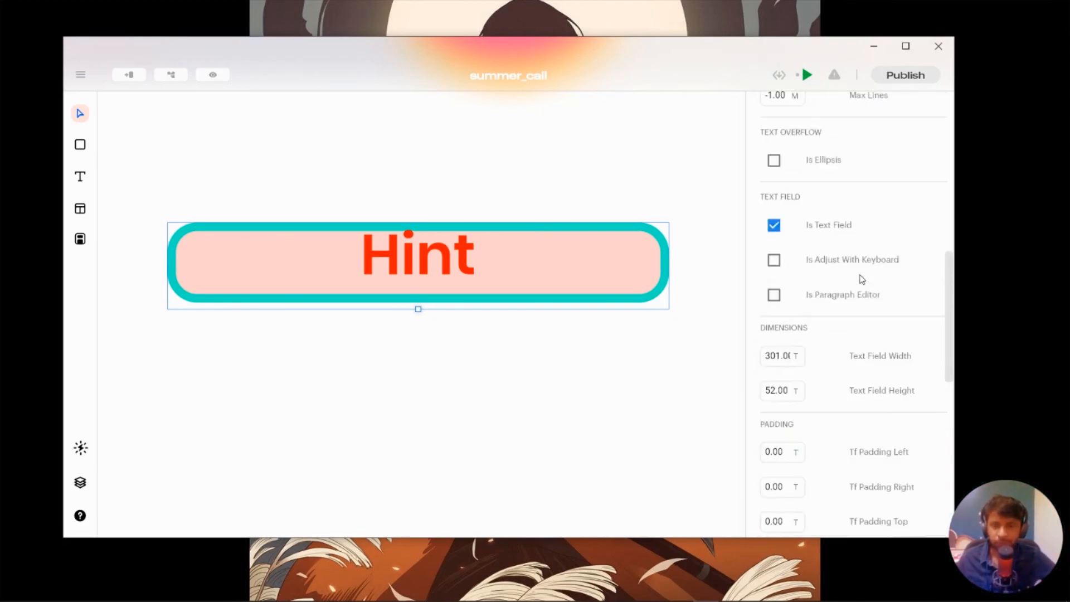
scroll(456, 323, down, 5)
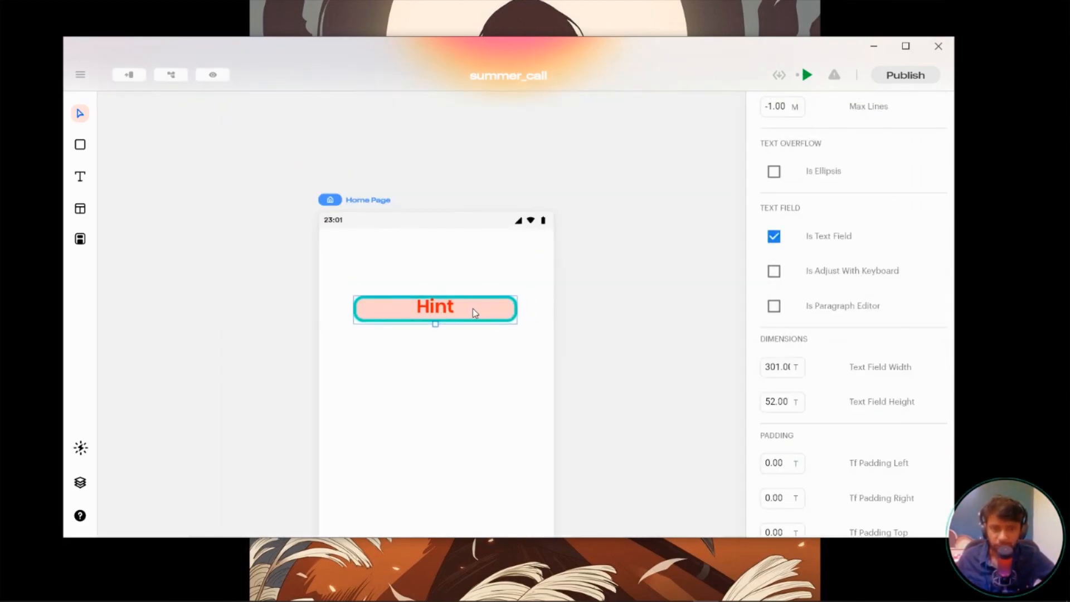